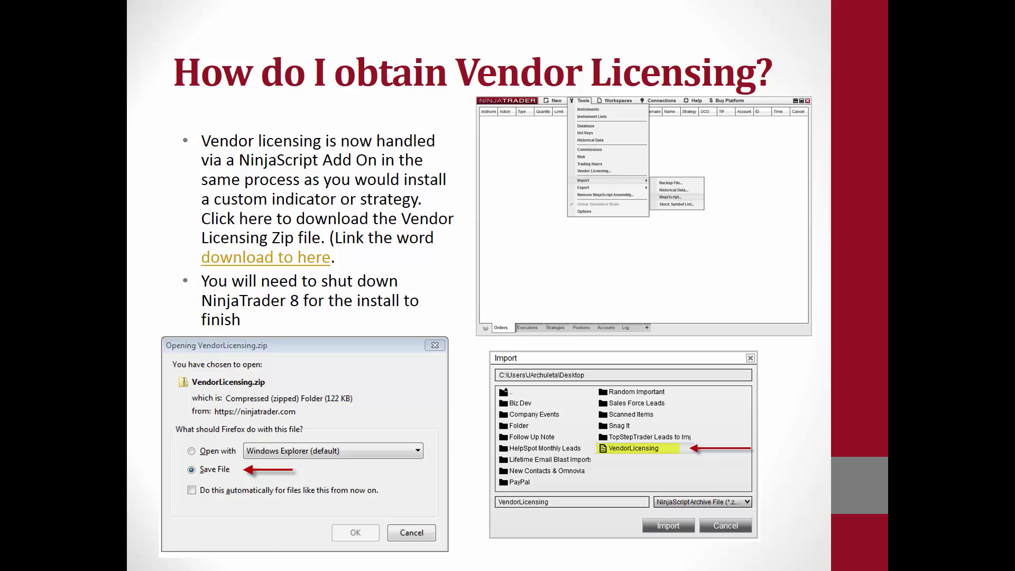
Step: Advance the PowerPoint slideshow to the After Install slide
{"action": "left_click", "coordinate": [711, 485]}
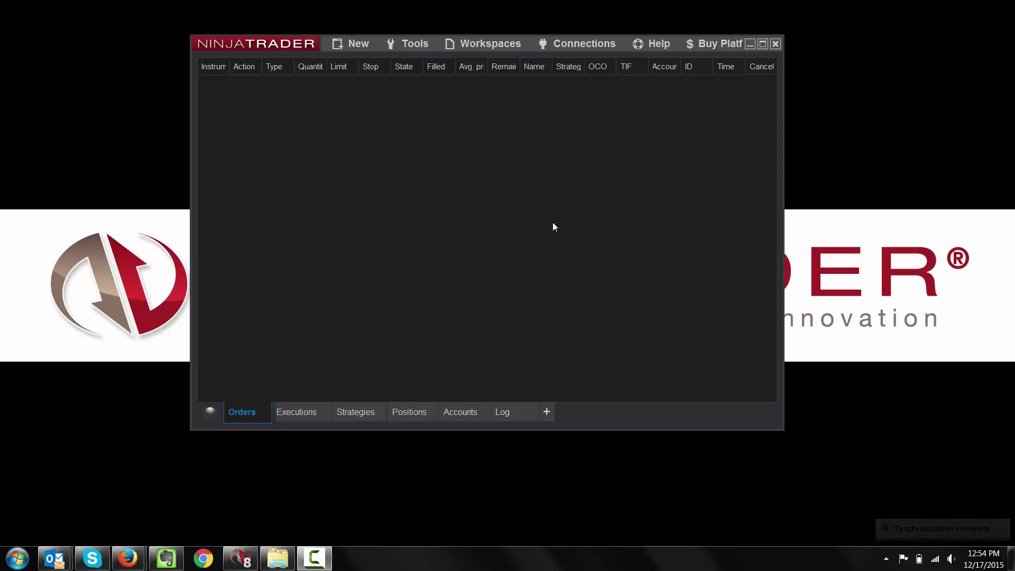
Step: Open Tools > Vendor Licensing, reposition it, and highlight the vendor Name and Key values
{"action": "left_click", "coordinate": [417, 44]}
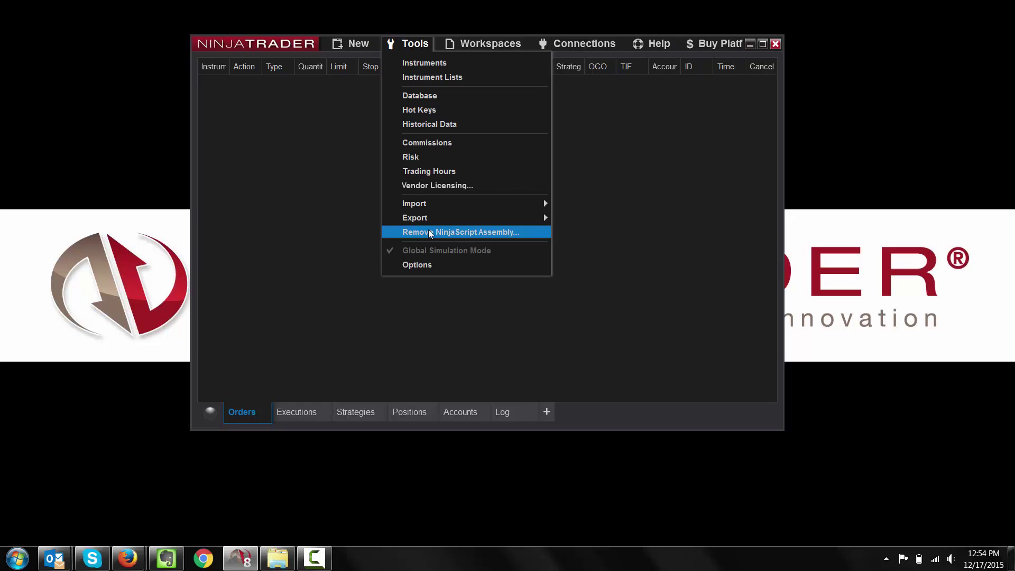
{"action": "left_click", "coordinate": [439, 186]}
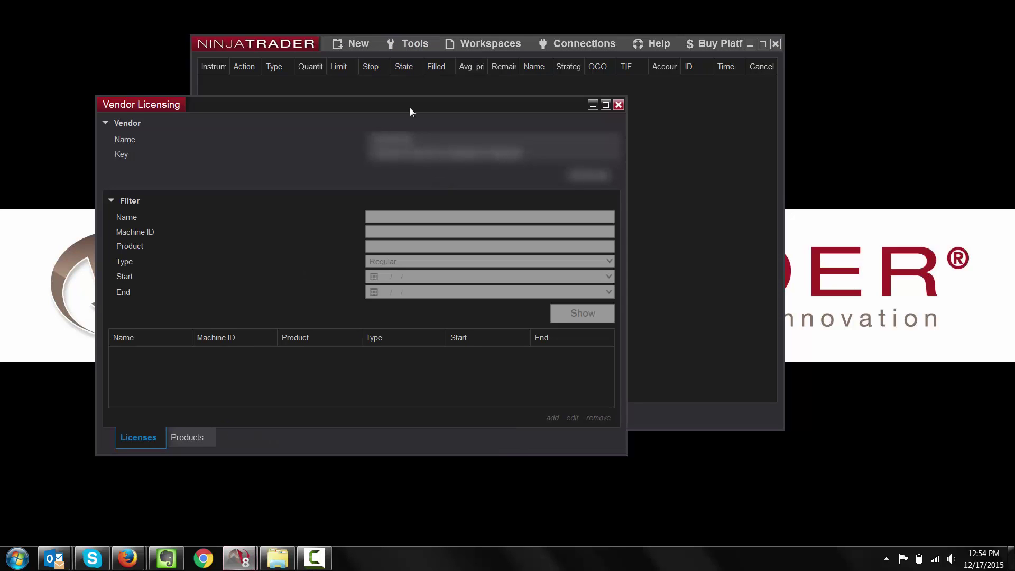
{"action": "left_click_drag", "start_coordinate": [408, 108], "coordinate": [531, 74]}
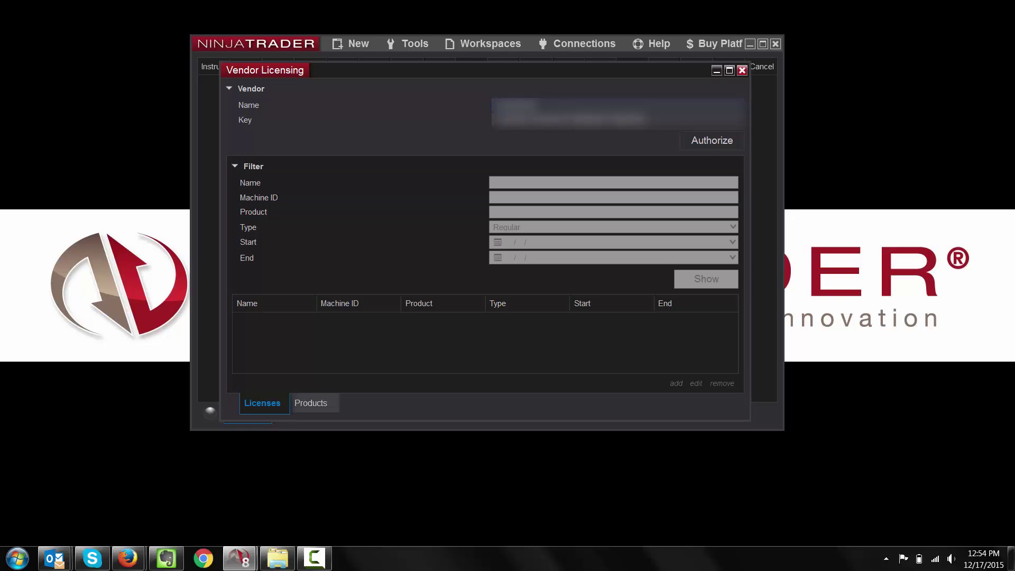
{"action": "left_click_drag", "start_coordinate": [533, 105], "coordinate": [482, 100]}
{"action": "key", "text": "Tab"}
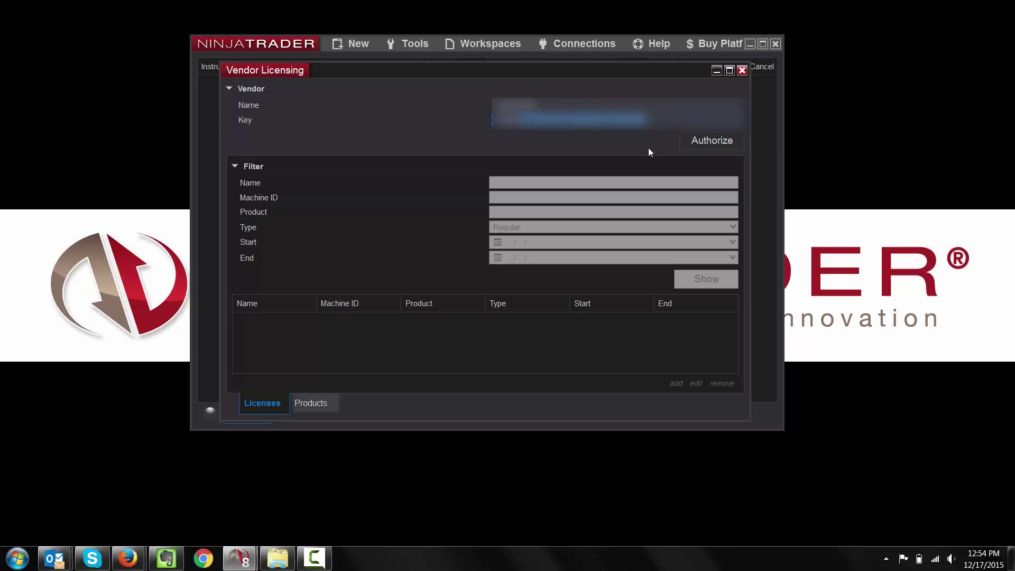
Step: Authorize the vendor, list the Regular licenses for its 9 products, and enlarge the window
{"action": "left_click", "coordinate": [720, 141]}
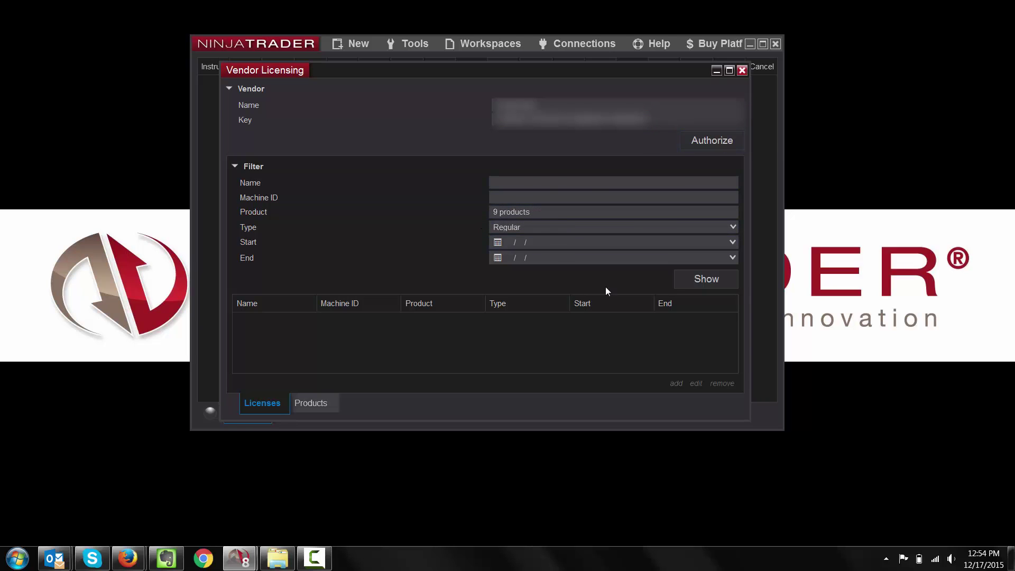
{"action": "left_click", "coordinate": [697, 282]}
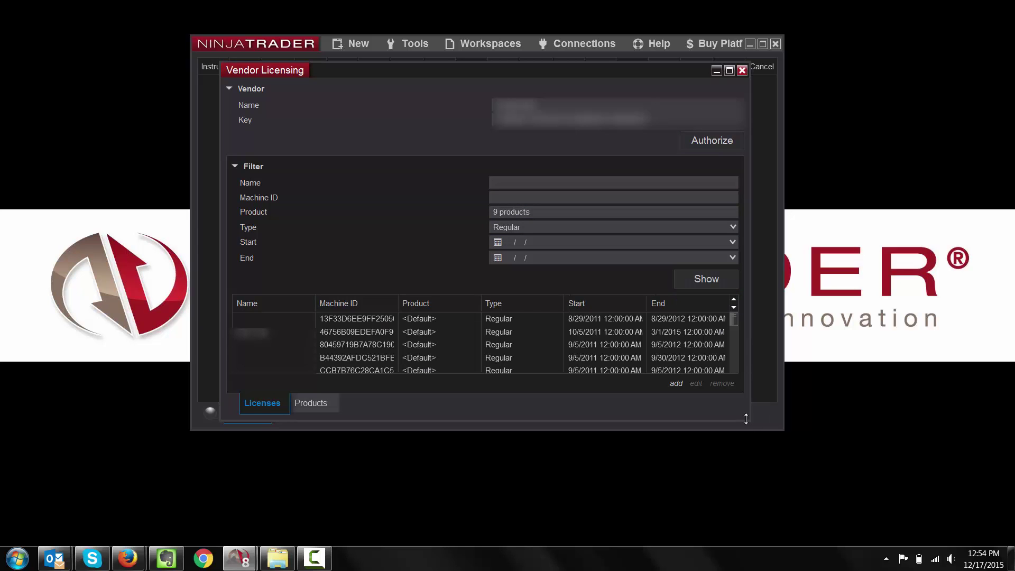
{"action": "left_click_drag", "start_coordinate": [747, 420], "coordinate": [969, 527]}
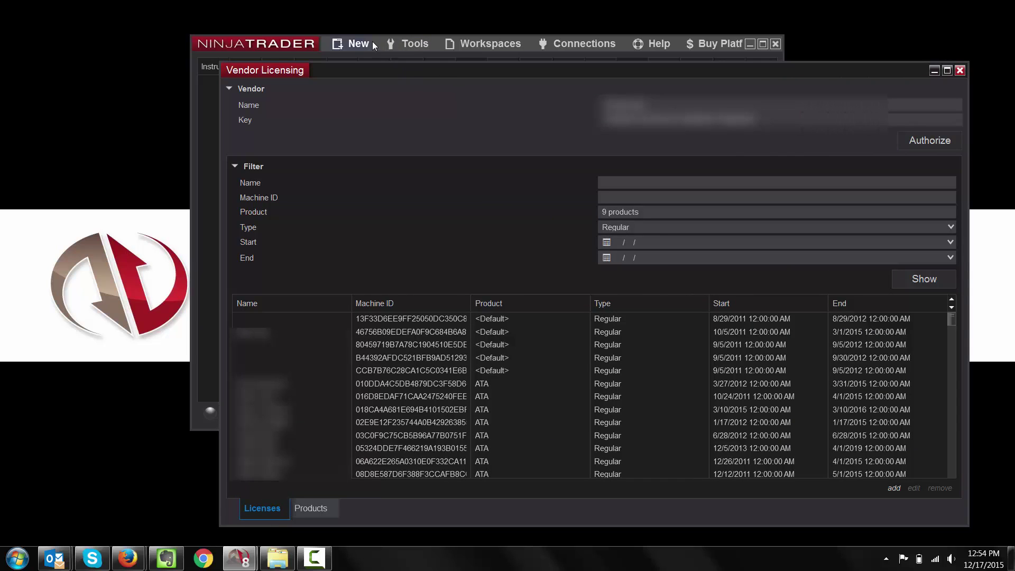
{"action": "left_click_drag", "start_coordinate": [372, 67], "coordinate": [294, 23]}
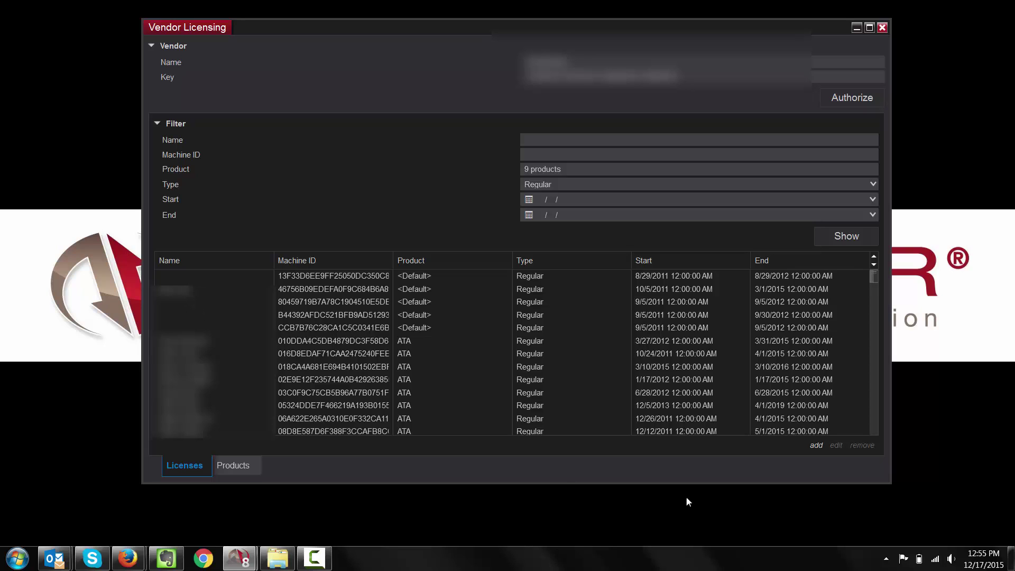
{"action": "left_click", "coordinate": [196, 290]}
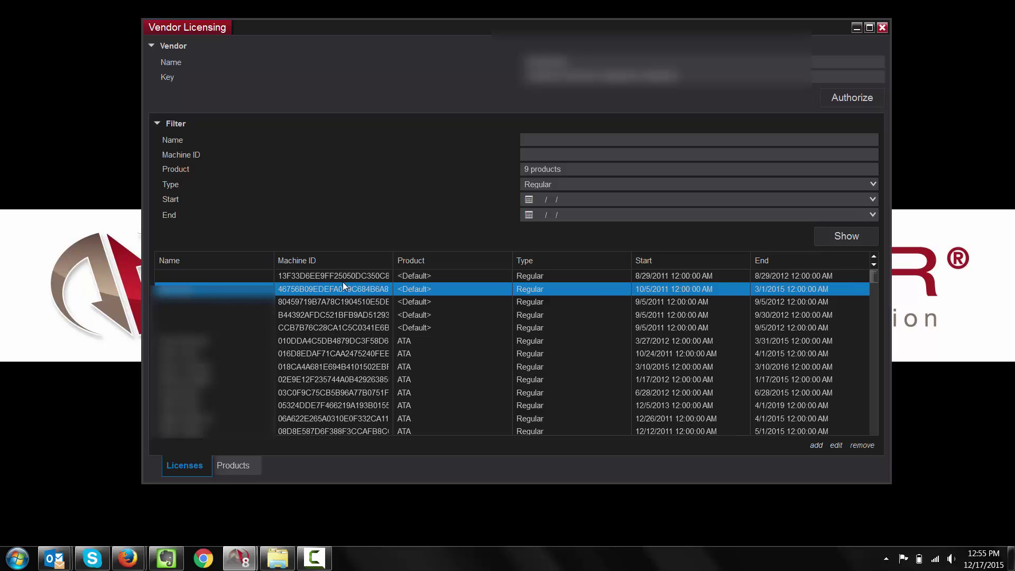
{"action": "left_click", "coordinate": [836, 447]}
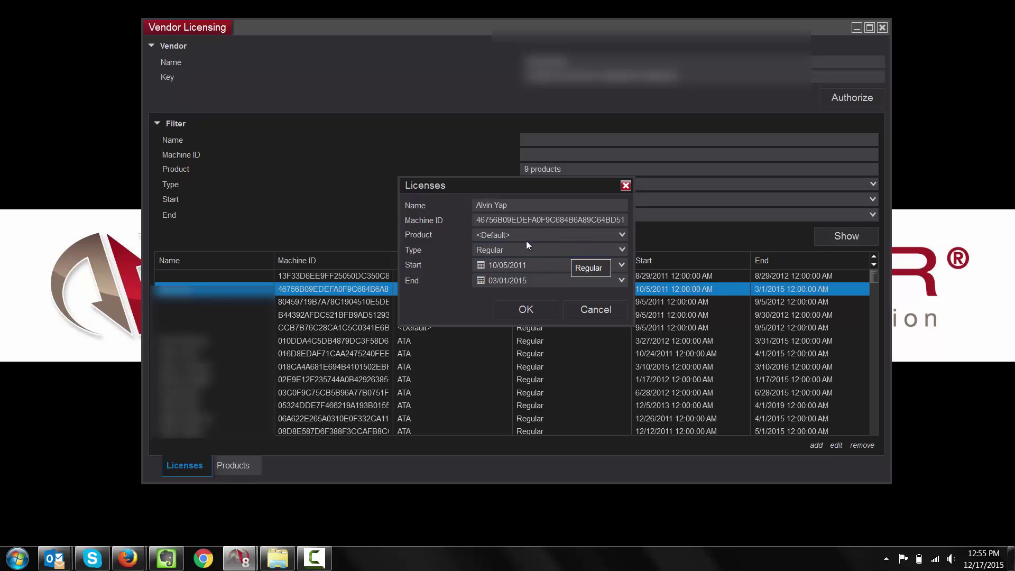
{"action": "left_click", "coordinate": [621, 233]}
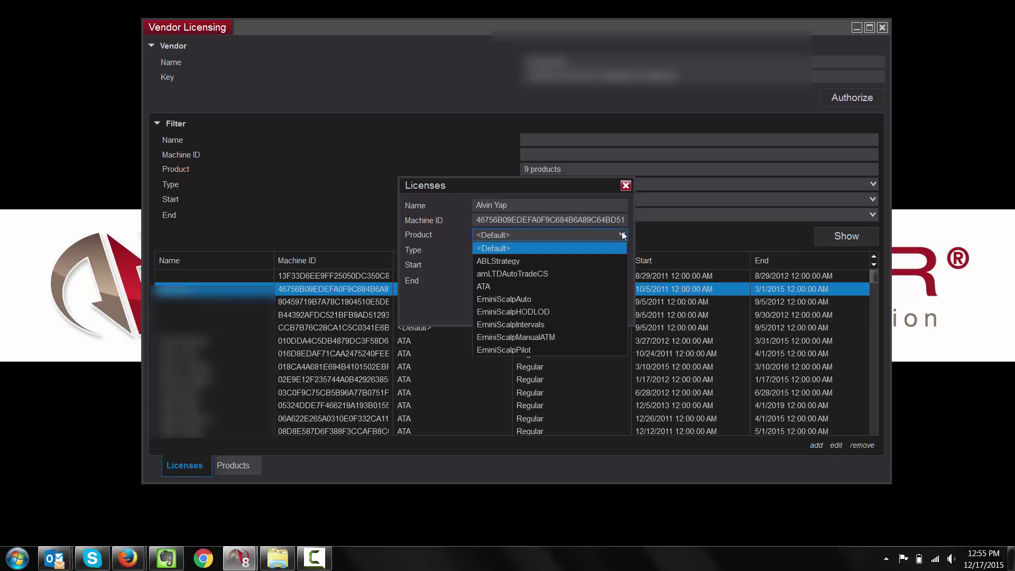
{"action": "left_click", "coordinate": [440, 285]}
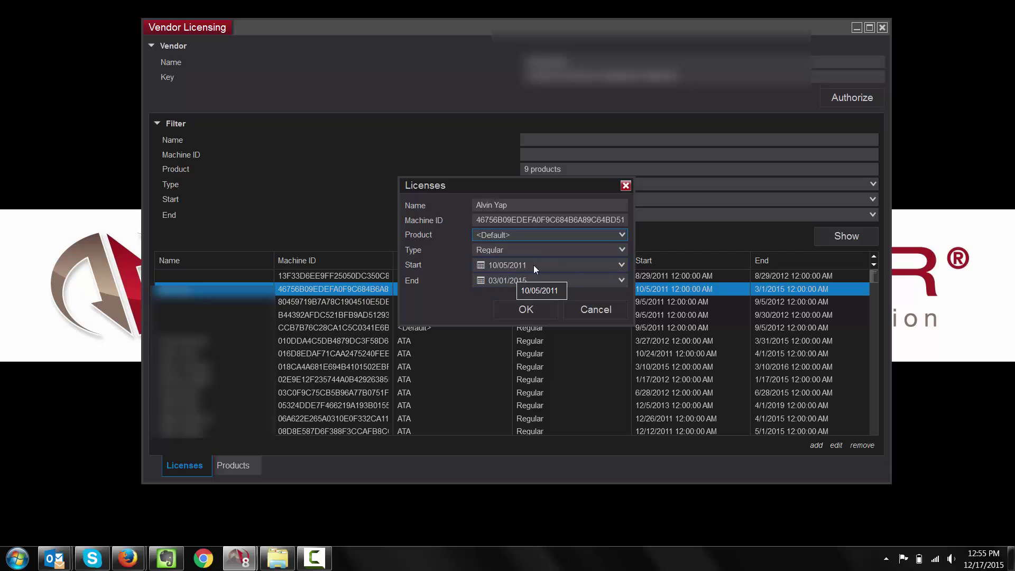
{"action": "left_click", "coordinate": [620, 282]}
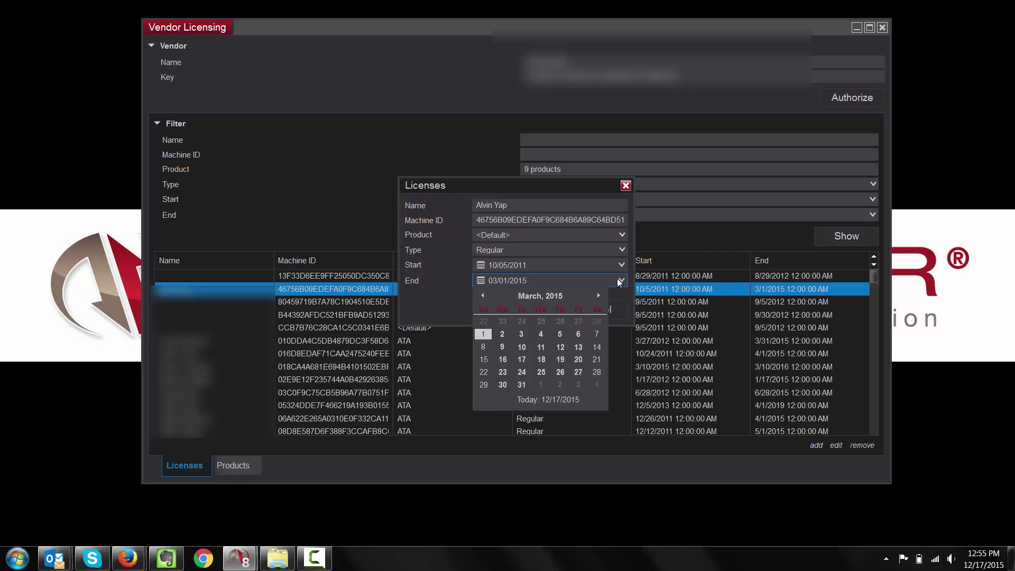
{"action": "left_click", "coordinate": [539, 401]}
{"action": "left_click", "coordinate": [622, 281]}
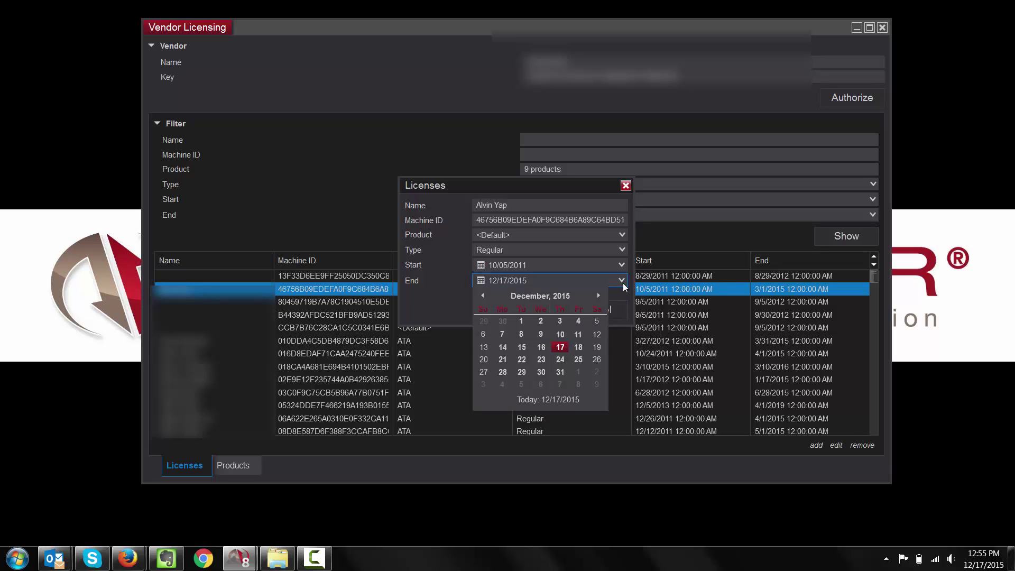
{"action": "left_click", "coordinate": [442, 290]}
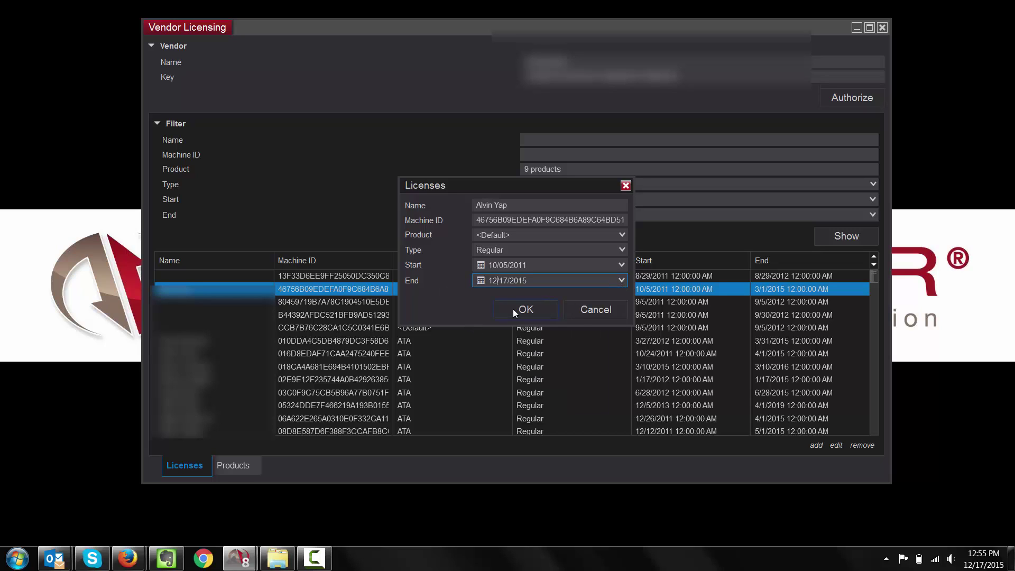
{"action": "left_click", "coordinate": [581, 312]}
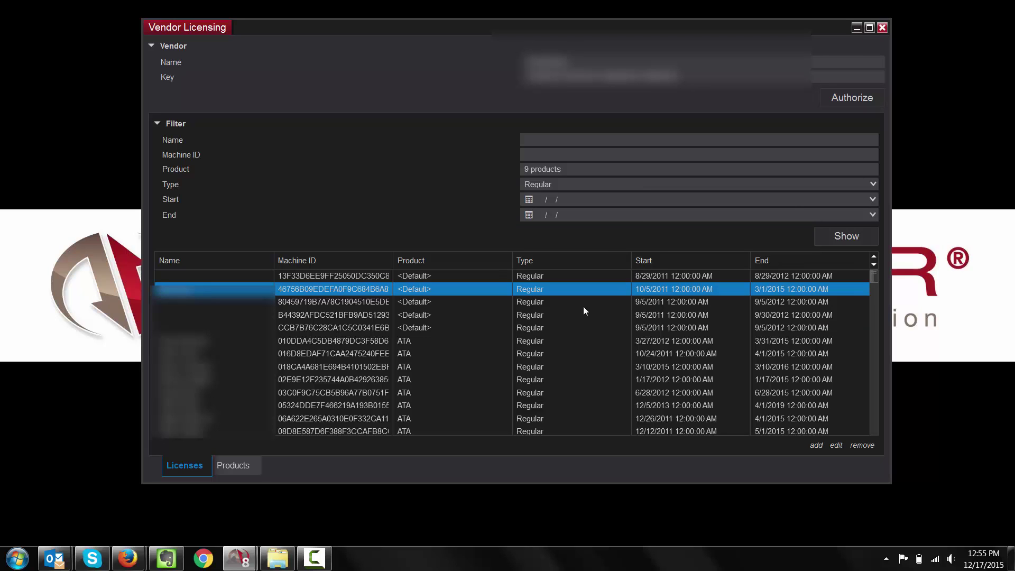
{"action": "left_click", "coordinate": [819, 446]}
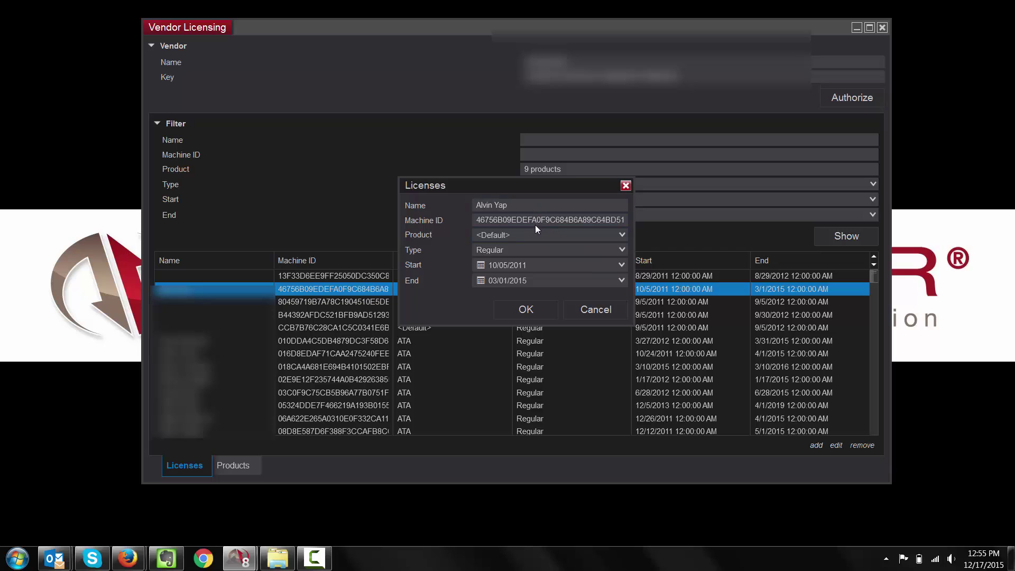
{"action": "left_click", "coordinate": [522, 237]}
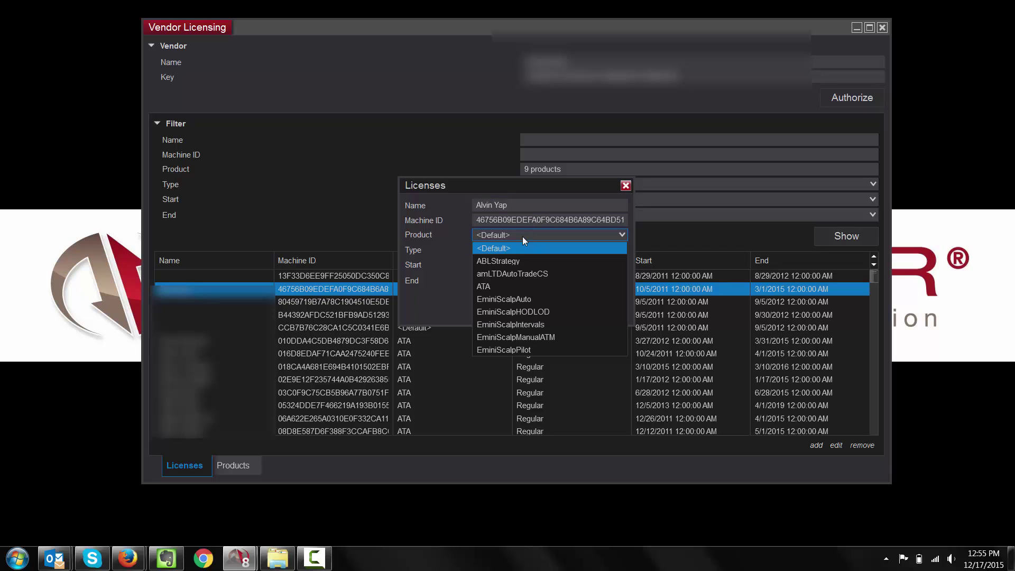
{"action": "left_click", "coordinate": [449, 297]}
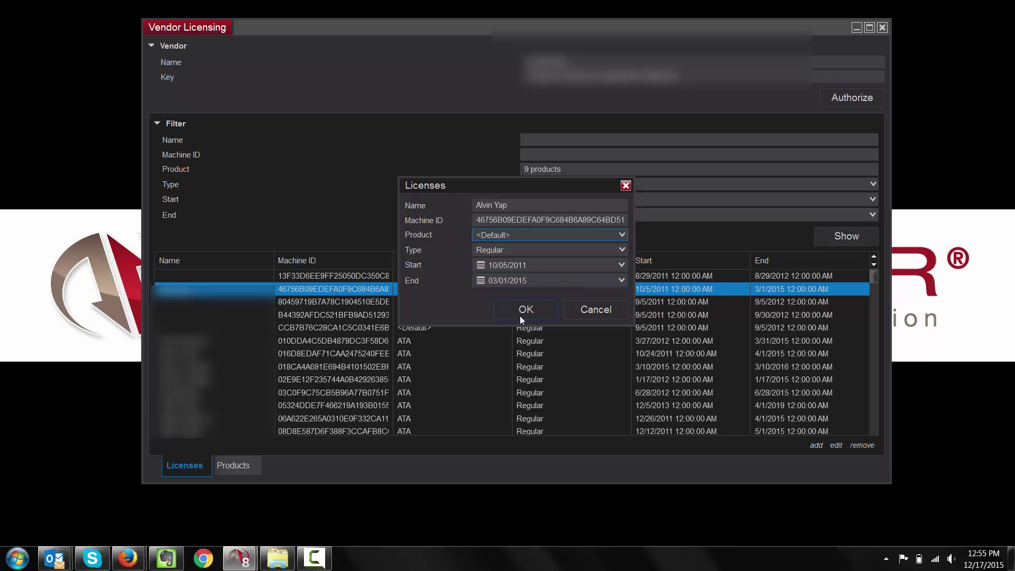
{"action": "left_click", "coordinate": [586, 315]}
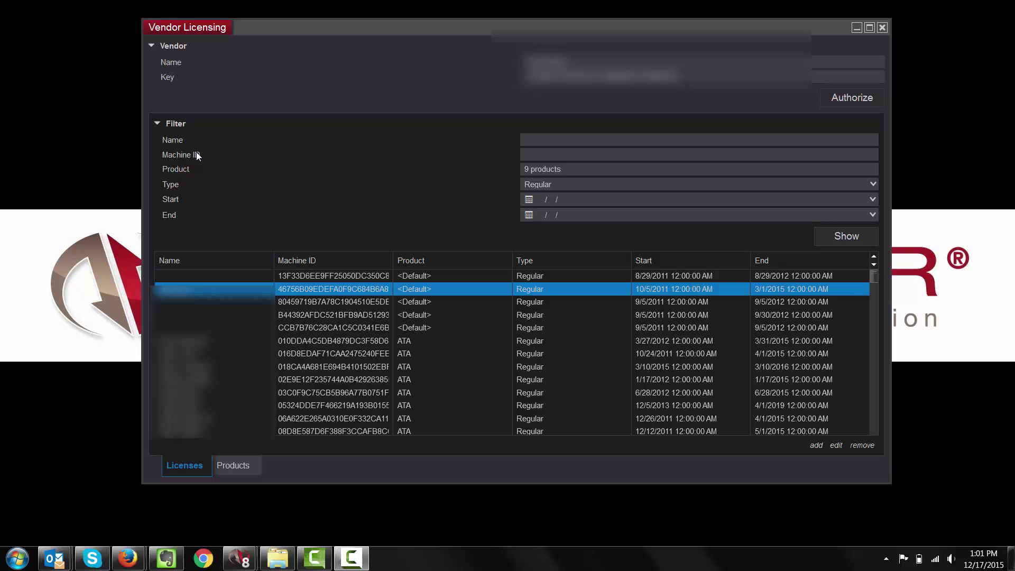
{"action": "left_click", "coordinate": [554, 138]}
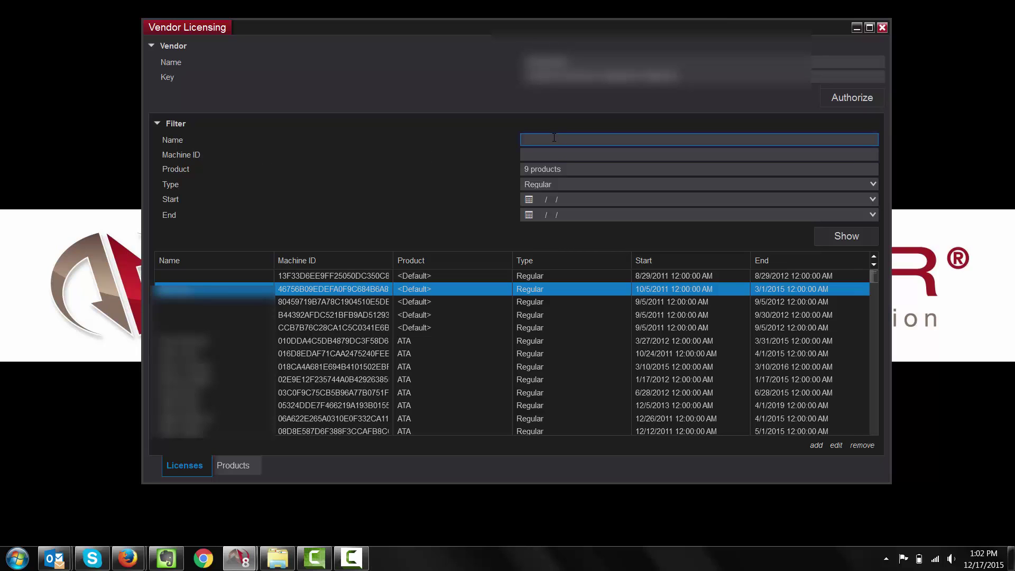
{"action": "type", "text": "John Smith"}
{"action": "left_click", "coordinate": [846, 237]}
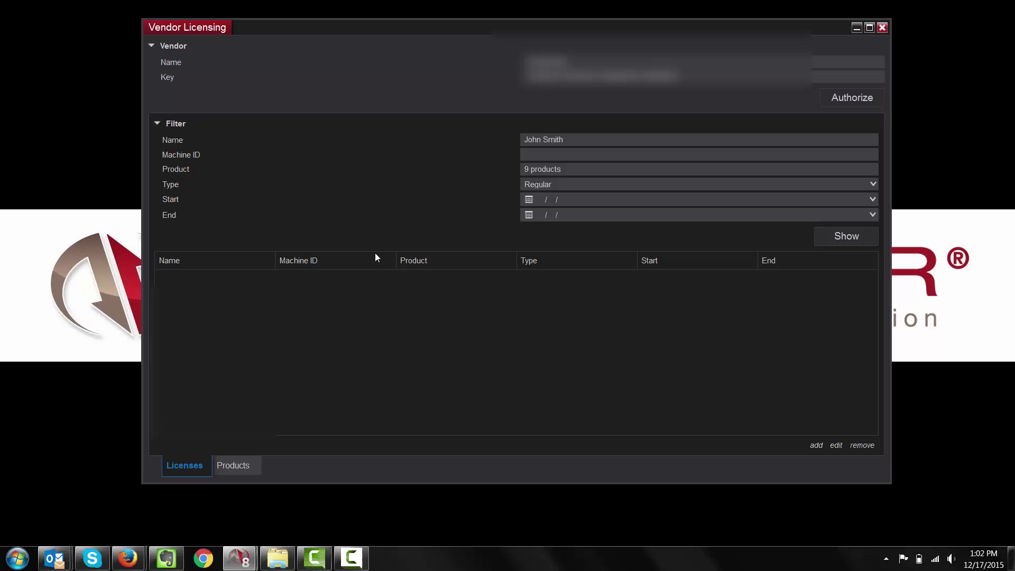
{"action": "key", "text": "shift+Tab"}
{"action": "key", "text": "shift+Tab"}
{"action": "key", "text": "shift+Tab"}
{"action": "key", "text": "shift+Tab"}
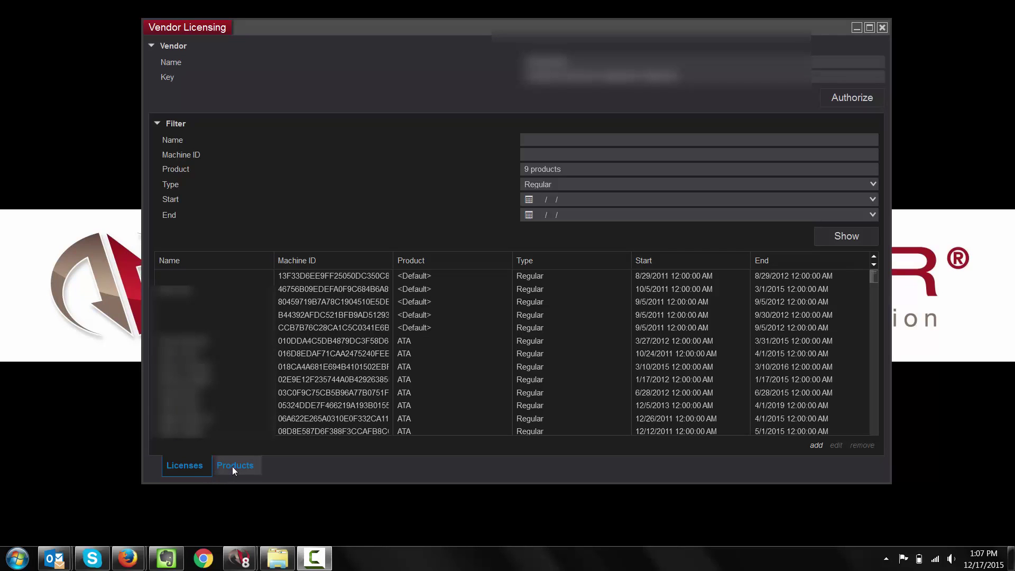
Step: Show the Products tab with 9 products at 0 free trial days and the message fields
{"action": "left_click", "coordinate": [230, 465]}
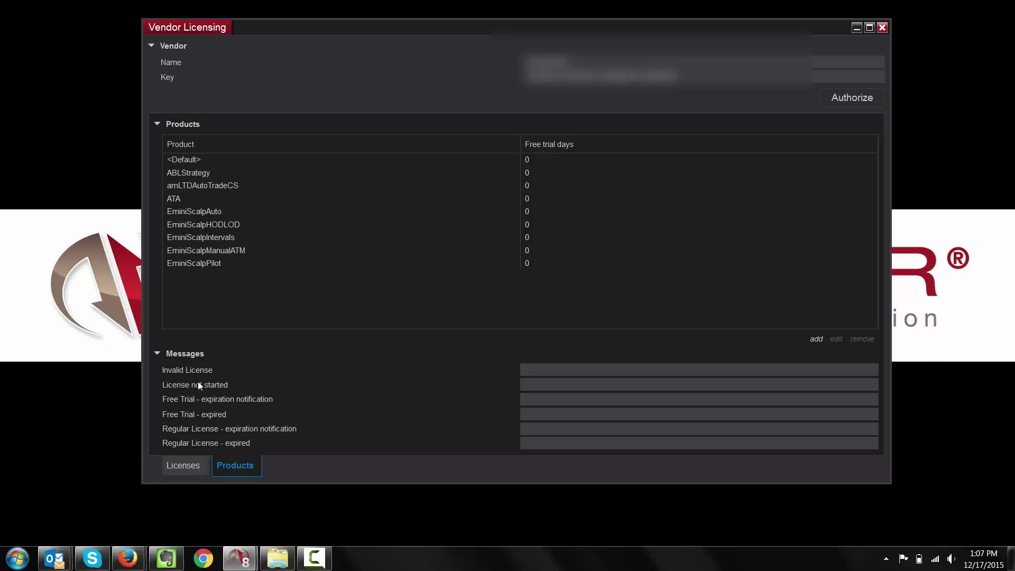
Step: Draft 'Please contact NinjaTrader Support at' as the Invalid License message, then clear it to blank
{"action": "left_click", "coordinate": [555, 371]}
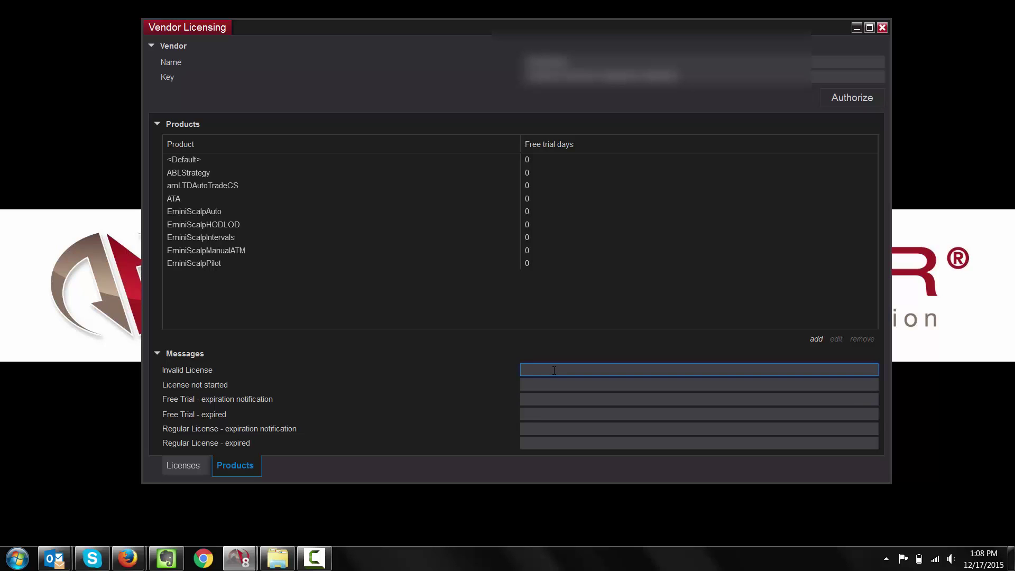
{"action": "type", "text": "PLease"}
{"action": "key", "text": "BackSpace"}
{"action": "key", "text": "BackSpace"}
{"action": "key", "text": "BackSpace"}
{"action": "key", "text": "BackSpace"}
{"action": "key", "text": "BackSpace"}
{"action": "type", "text": "lease"}
{"action": "type", "text": "contact NinjaTrader Support at"}
{"action": "key", "text": "ctrl+a"}
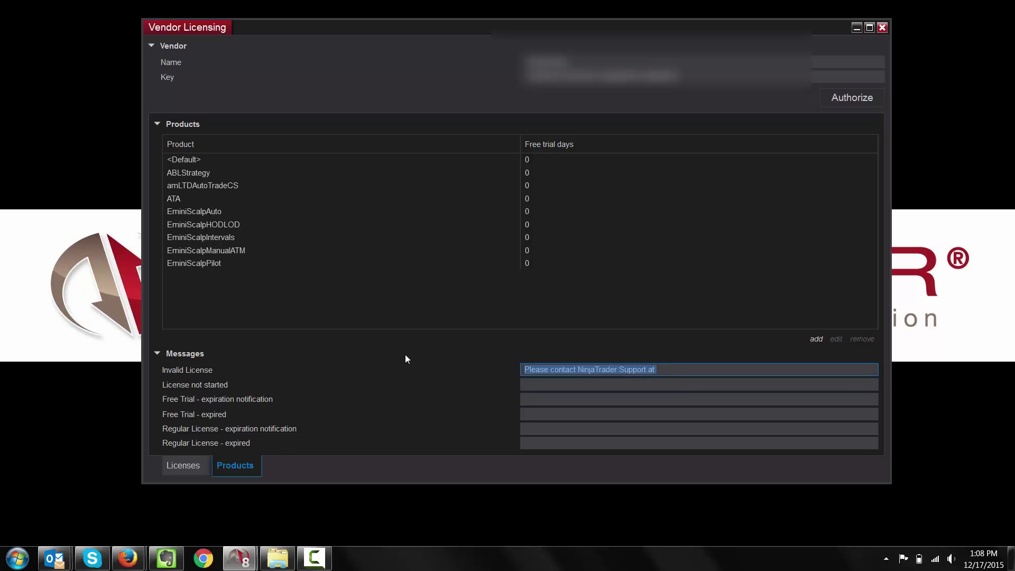
{"action": "key", "text": "BackSpace"}
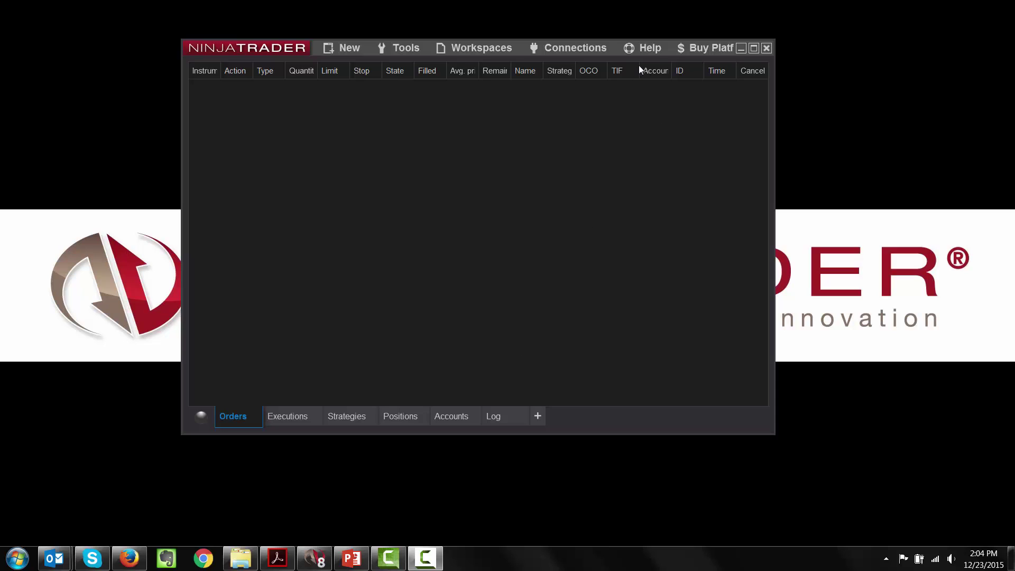
Step: Copy the Machine ID from Help > About (version 8.0.0.7), then close the About dialog
{"action": "left_click", "coordinate": [653, 48]}
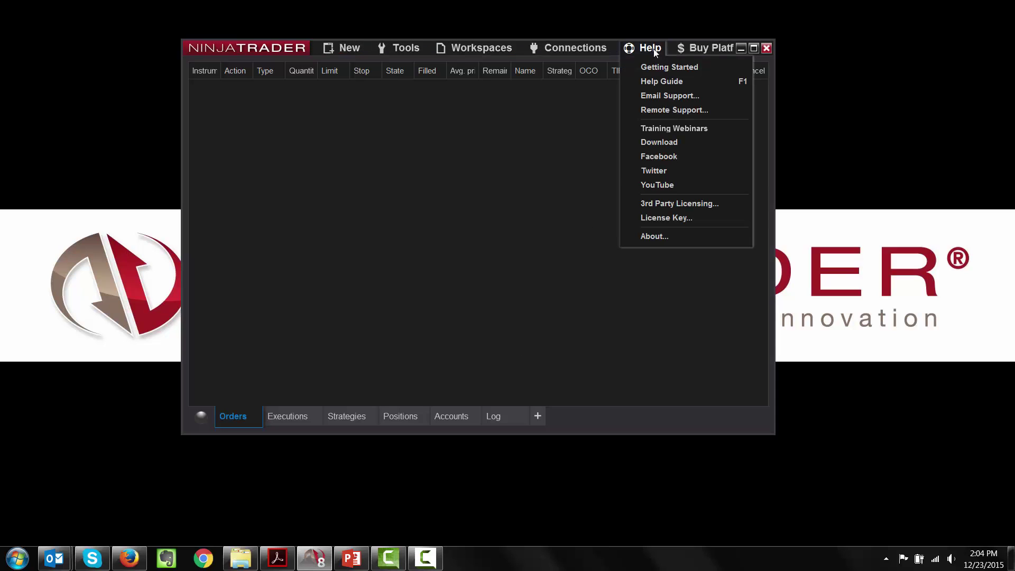
{"action": "left_click", "coordinate": [670, 235]}
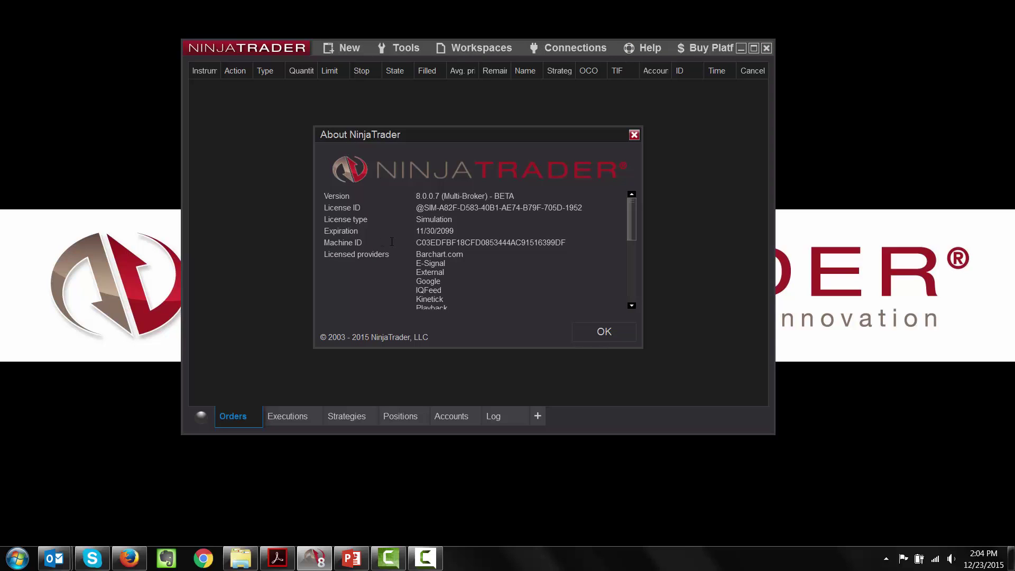
{"action": "left_click_drag", "start_coordinate": [564, 242], "coordinate": [417, 245]}
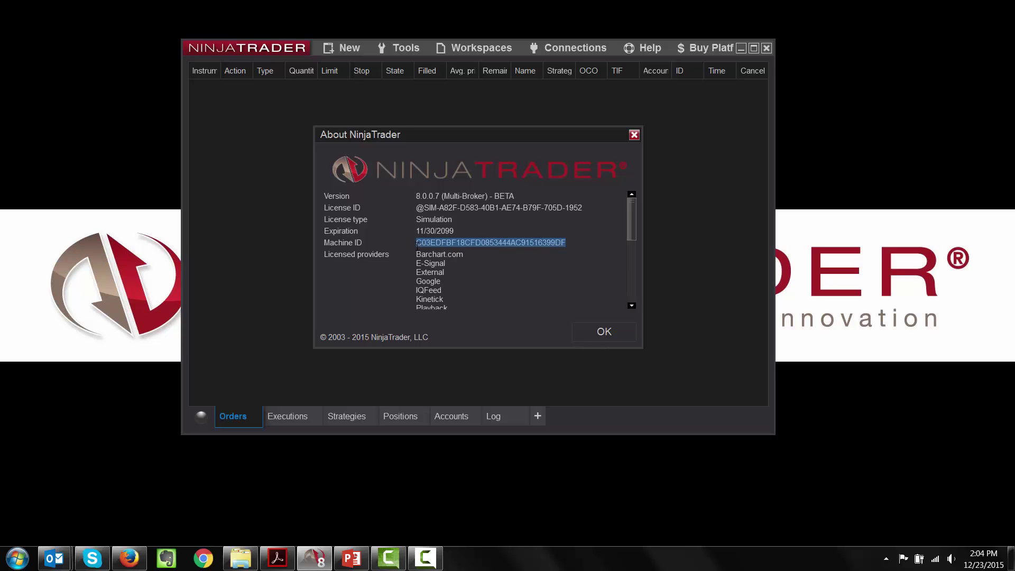
{"action": "right_click", "coordinate": [480, 242]}
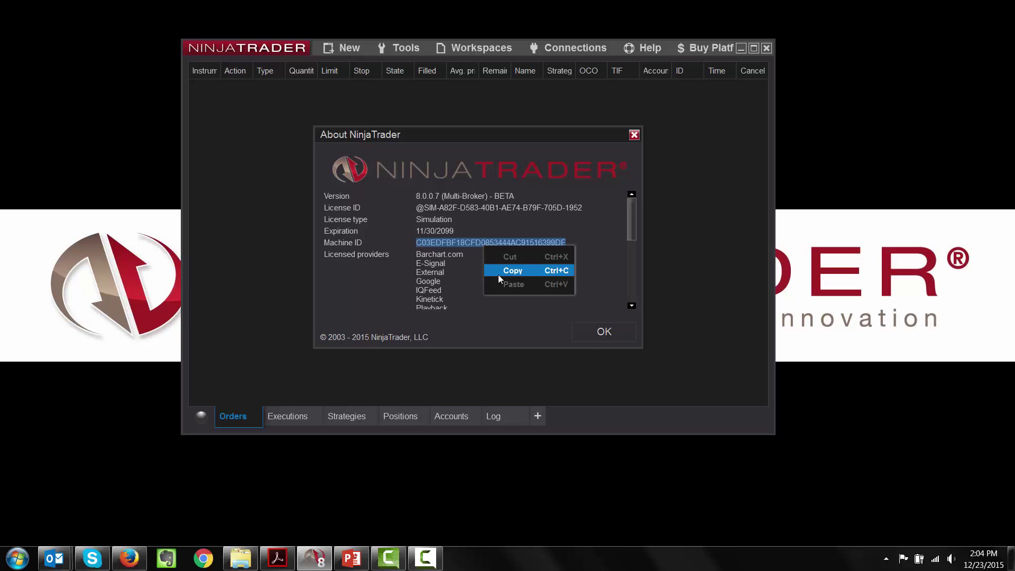
{"action": "left_click", "coordinate": [500, 274]}
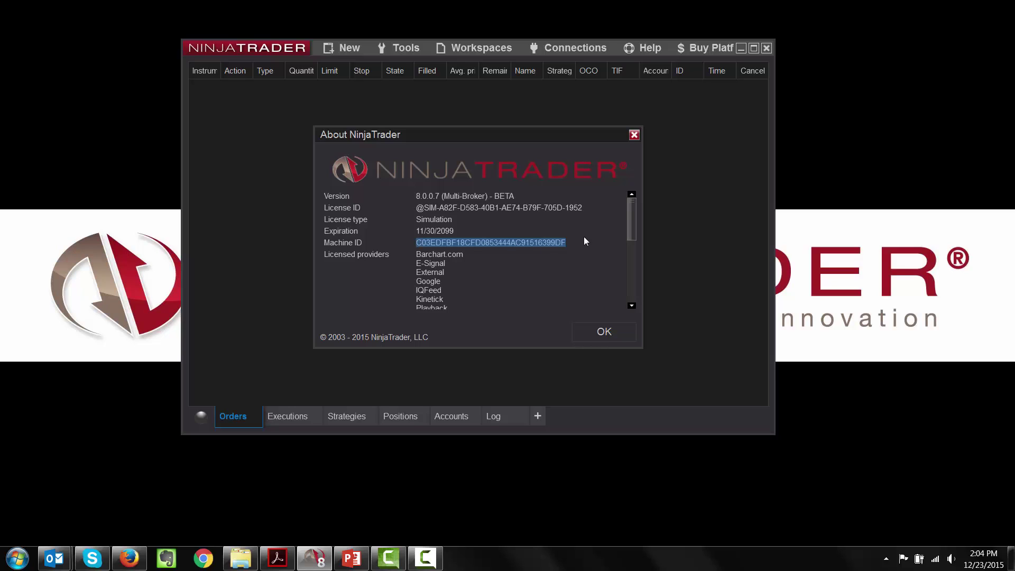
{"action": "left_click", "coordinate": [601, 337]}
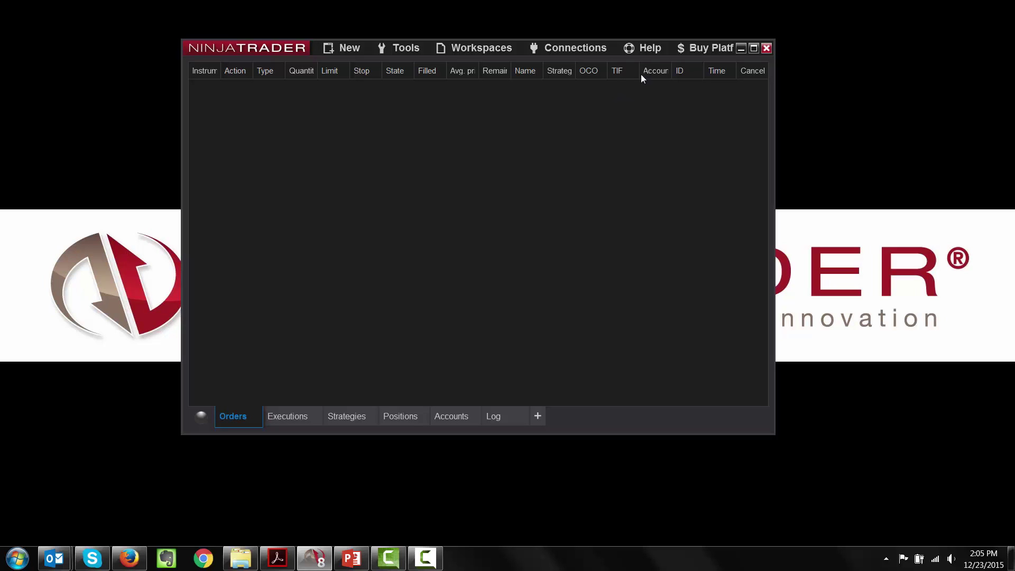
Step: Generate a 3rd Party Licensing machine ID for vendor NinjaTraderDemo and the customer's user-defined ID
{"action": "left_click", "coordinate": [646, 48]}
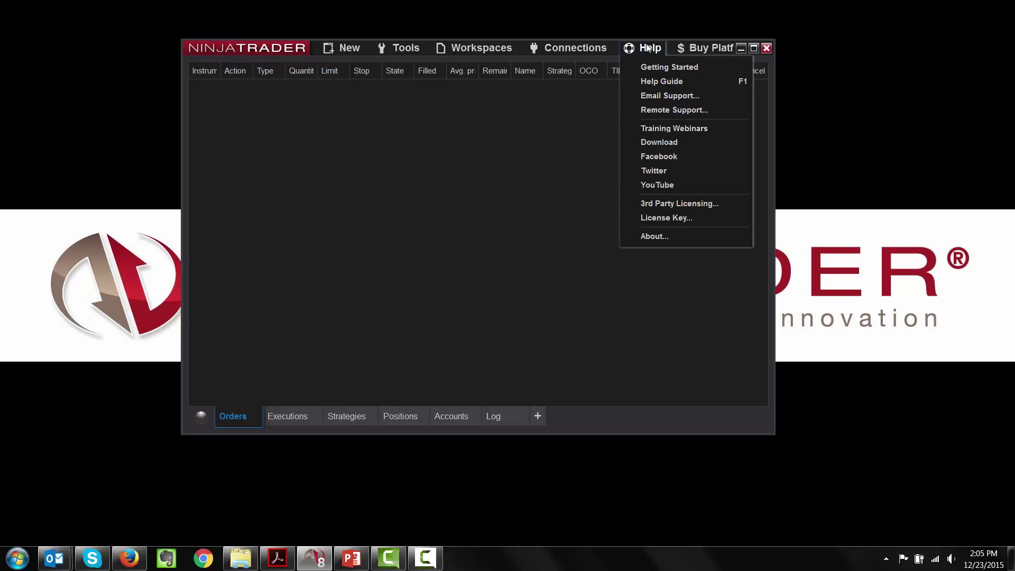
{"action": "left_click", "coordinate": [667, 209]}
{"action": "left_click", "coordinate": [453, 212]}
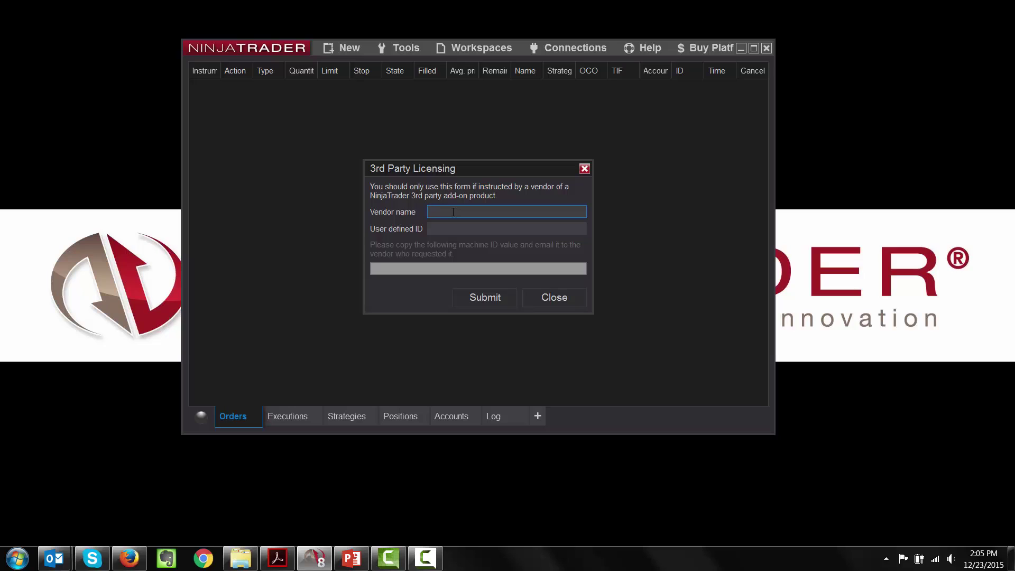
{"action": "type", "text": "NinjaTraderDemo"}
{"action": "key", "text": "Tab"}
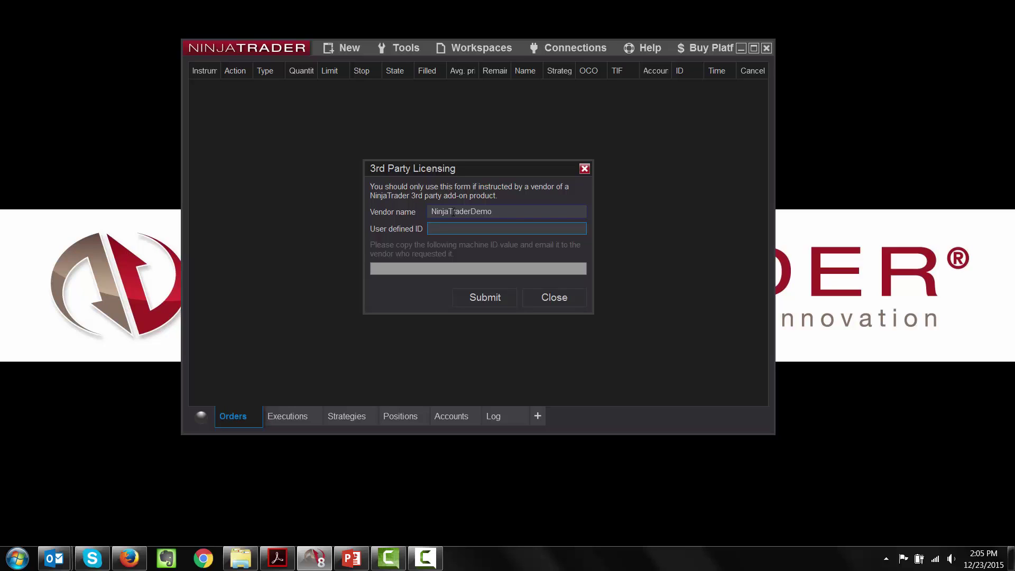
{"action": "type", "text": "JohnnyB"}
{"action": "left_click", "coordinate": [471, 297]}
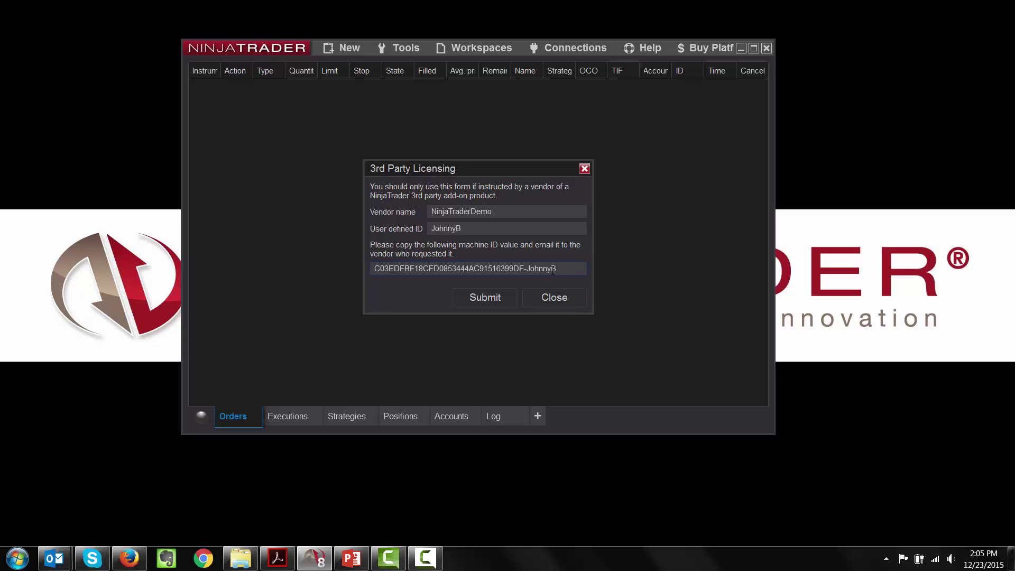
Step: Copy the generated machine ID and close the 3rd Party Licensing form
{"action": "left_click_drag", "start_coordinate": [556, 269], "coordinate": [391, 267]}
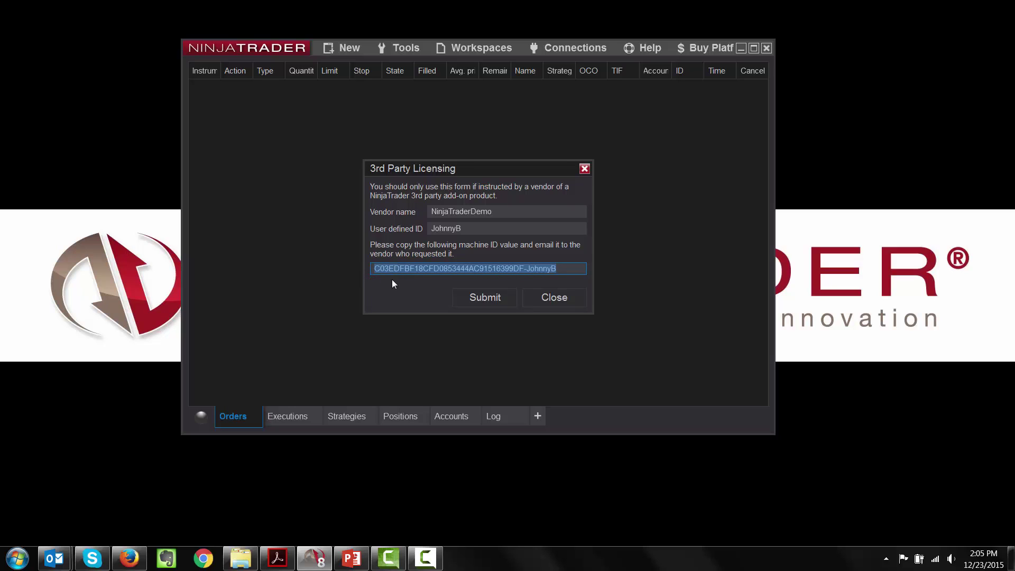
{"action": "right_click", "coordinate": [461, 269]}
{"action": "left_click", "coordinate": [471, 296]}
{"action": "left_click", "coordinate": [487, 300]}
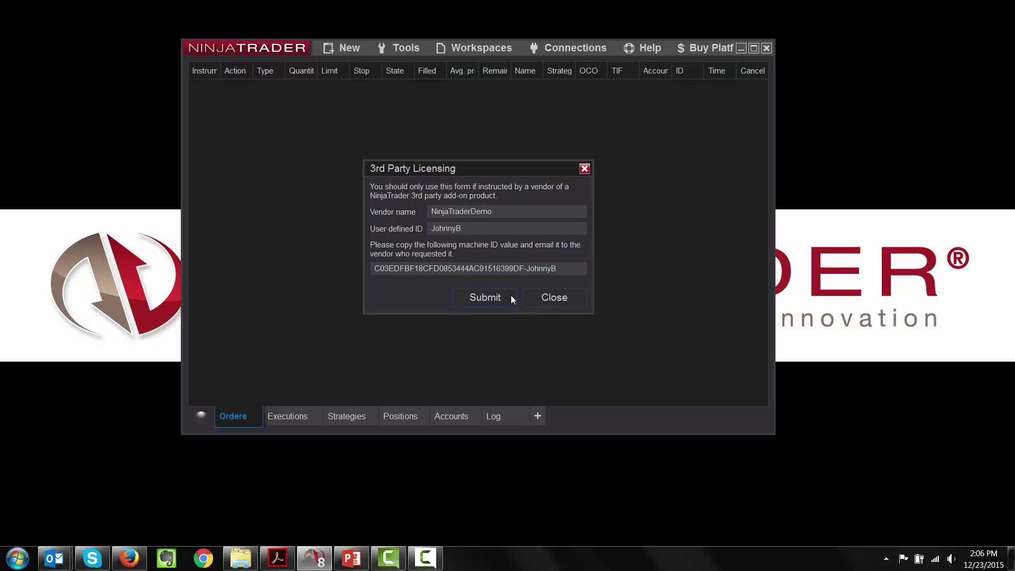
{"action": "left_click", "coordinate": [570, 298]}
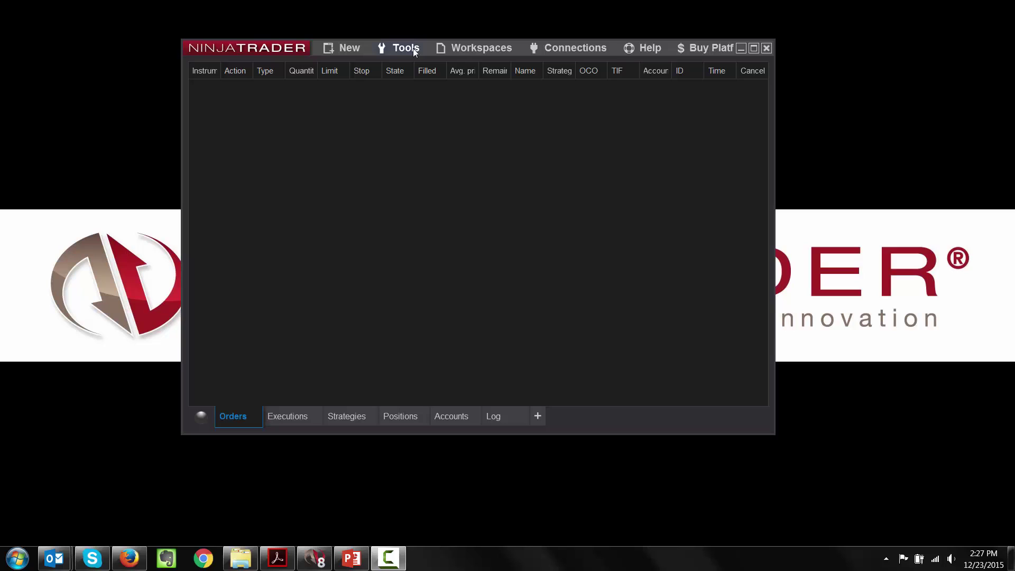
Step: Reopen Vendor Licensing, authorize, list licenses for 10 products, and start a blank new license
{"action": "left_click", "coordinate": [413, 49]}
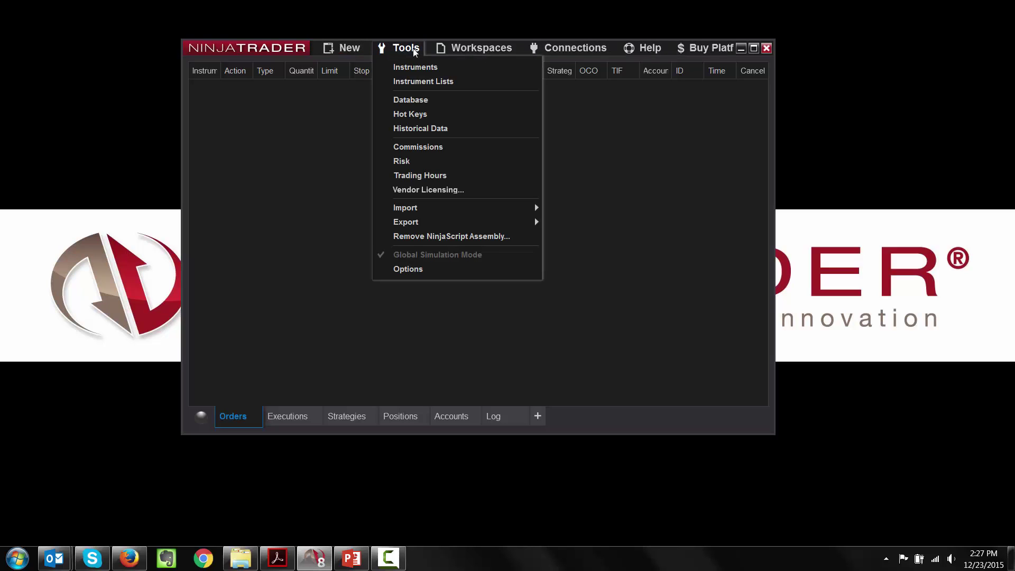
{"action": "left_click", "coordinate": [428, 191]}
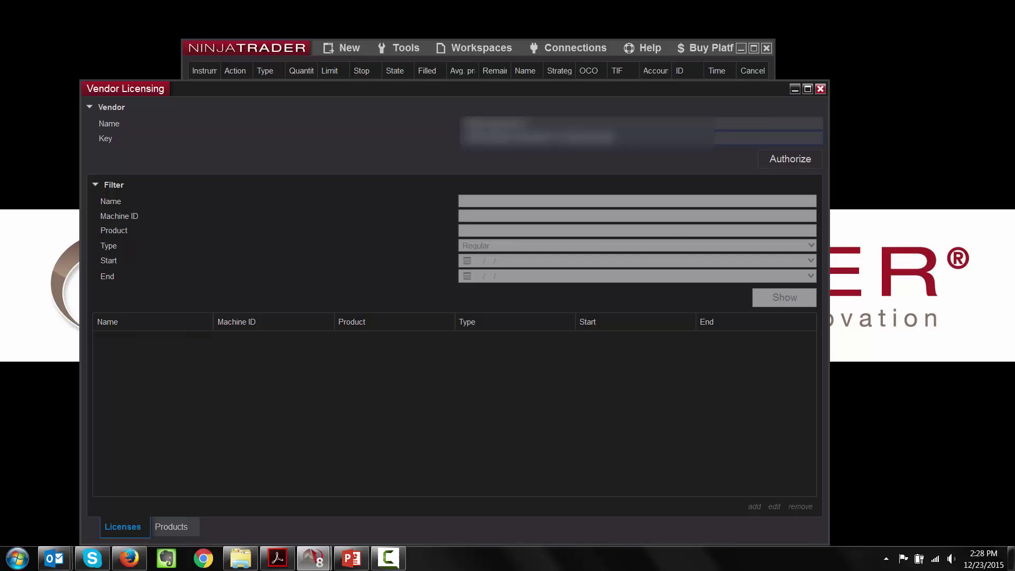
{"action": "left_click", "coordinate": [778, 160]}
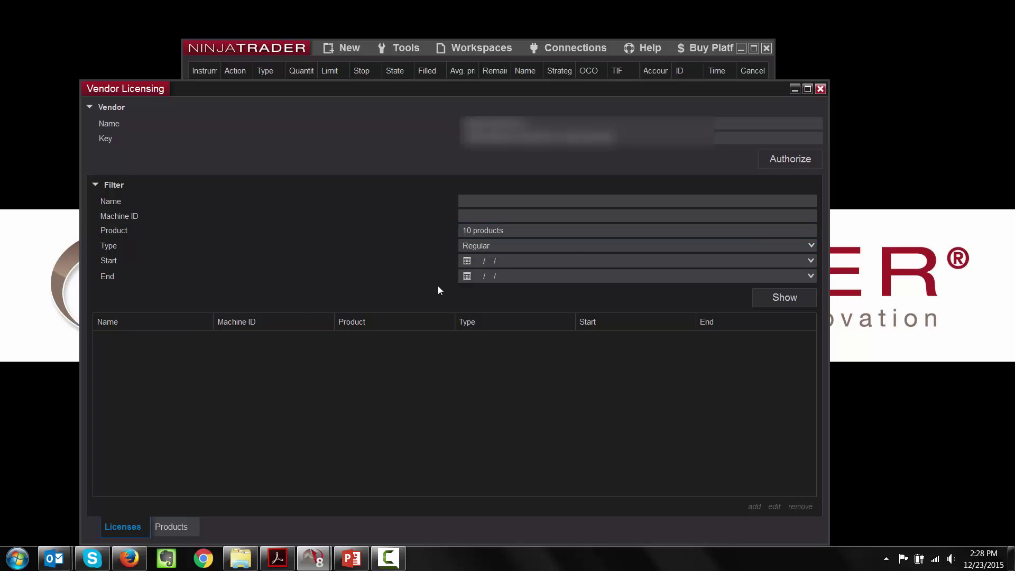
{"action": "left_click", "coordinate": [791, 295]}
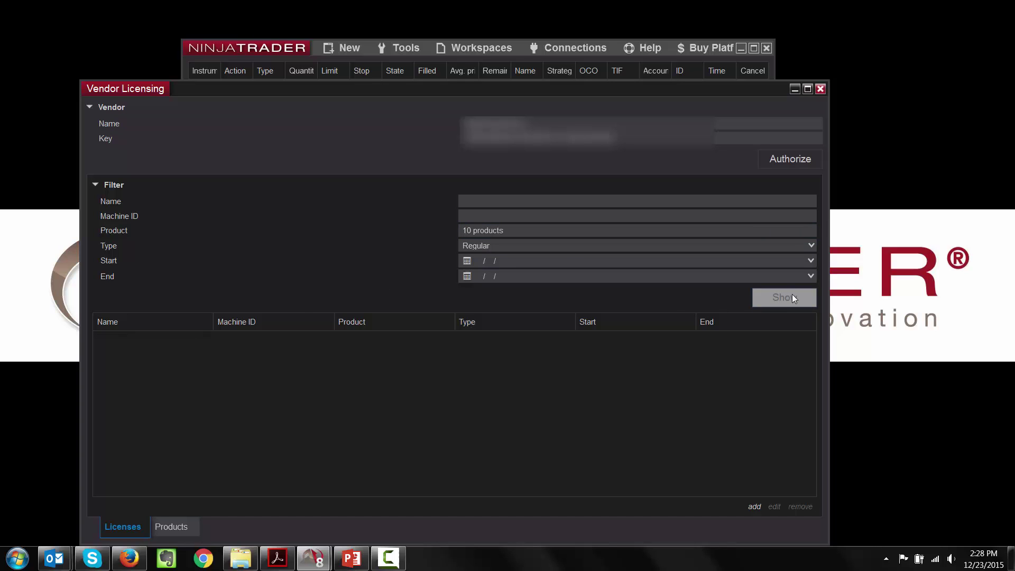
{"action": "left_click_drag", "start_coordinate": [493, 91], "coordinate": [510, 27]}
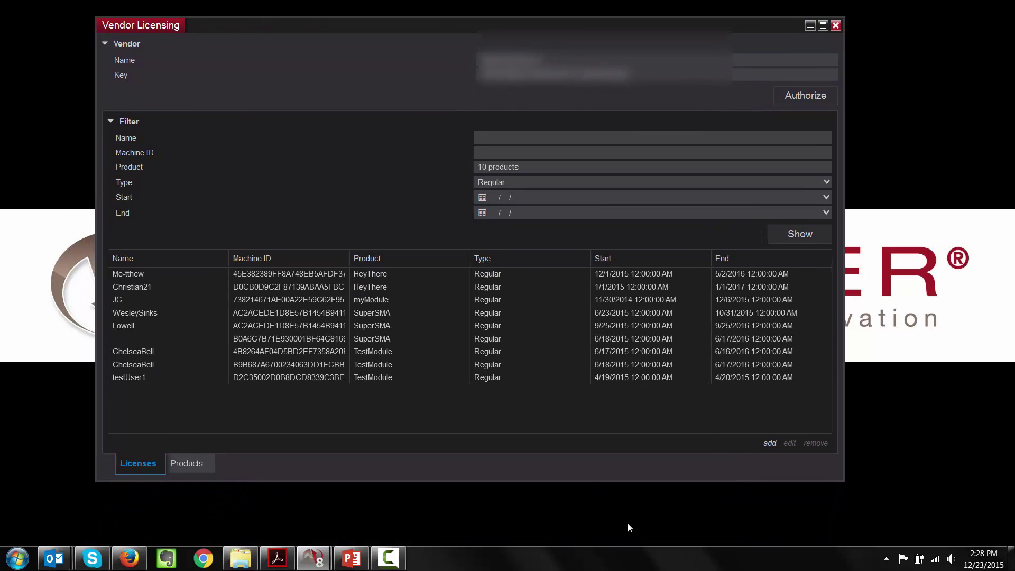
{"action": "left_click", "coordinate": [771, 444]}
Step: Enter the customer's name, paste the copied machine ID, and choose a Regular MACDcross license
{"action": "left_click", "coordinate": [454, 202]}
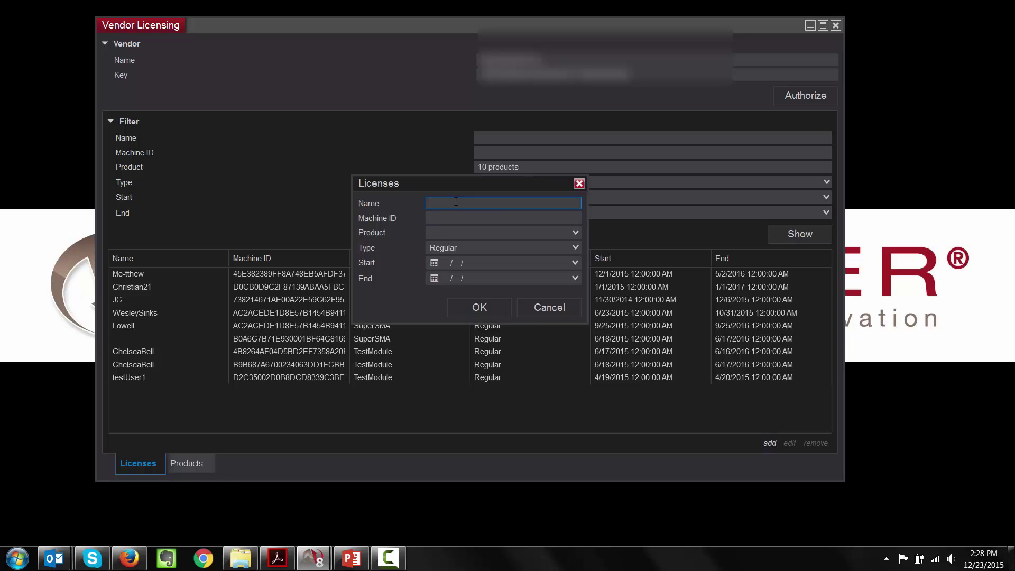
{"action": "type", "text": "JohnnyB"}
{"action": "key", "text": "Tab"}
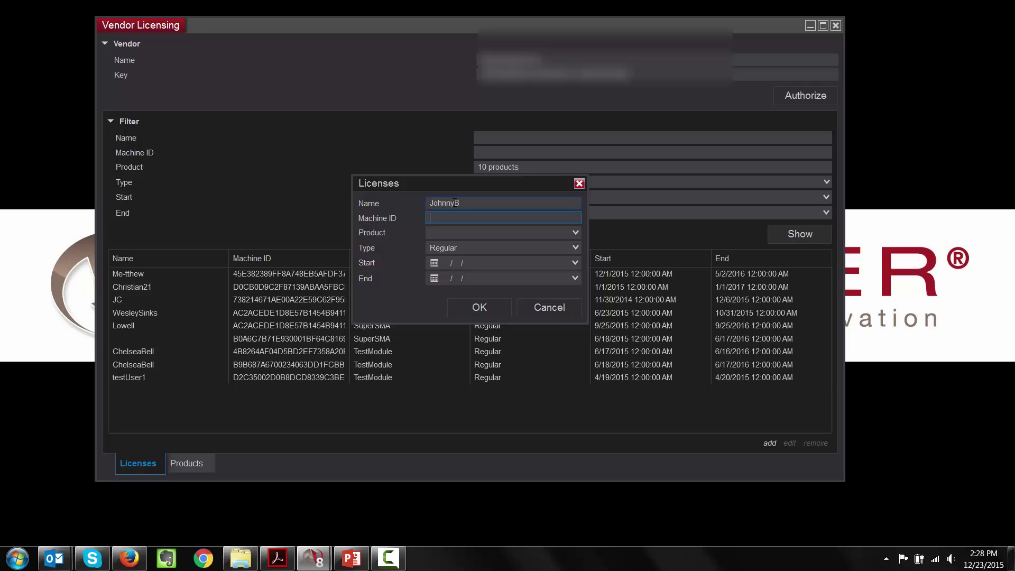
{"action": "key", "text": "ctrl+v"}
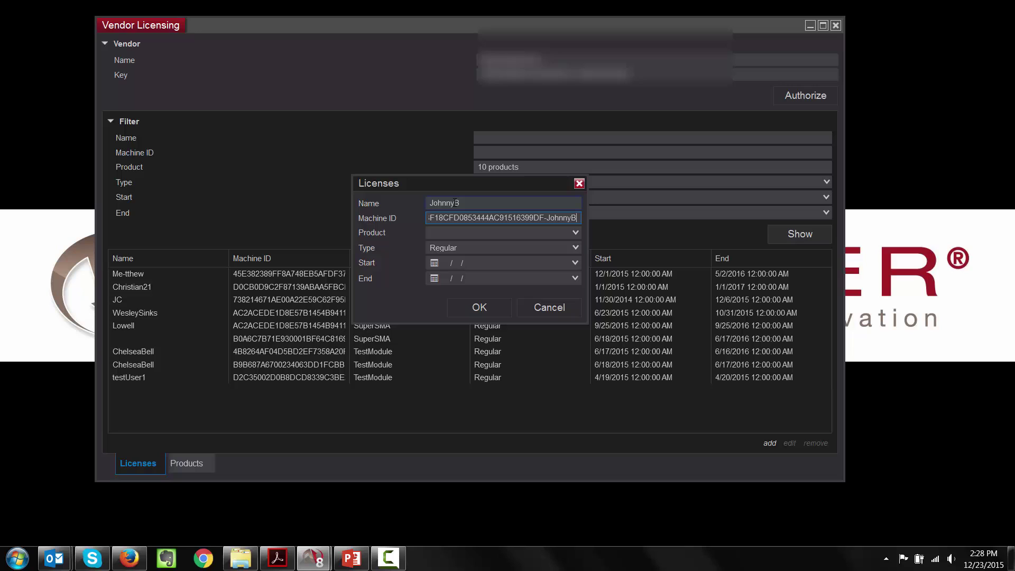
{"action": "left_click", "coordinate": [477, 232]}
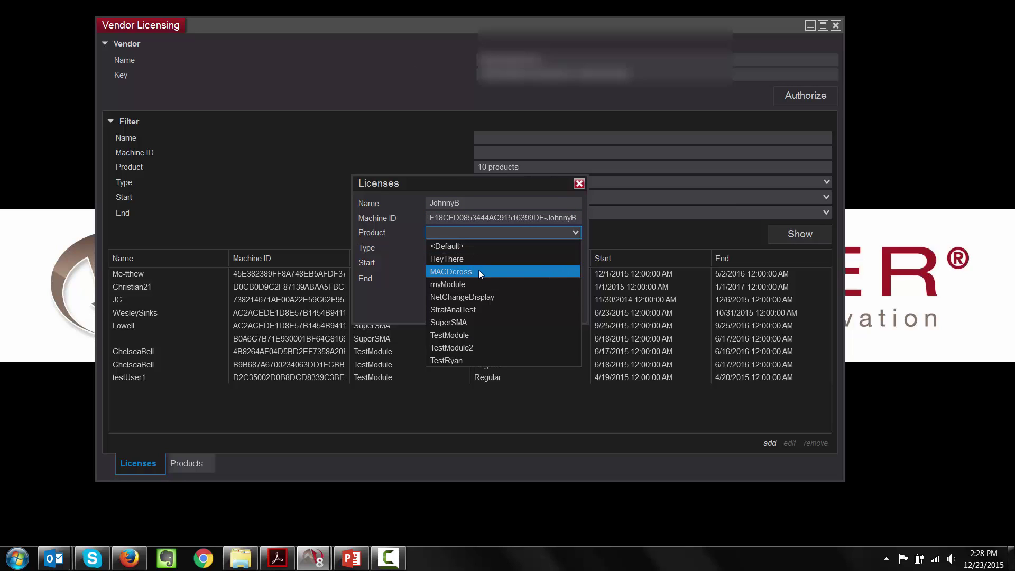
{"action": "left_click", "coordinate": [477, 270]}
{"action": "left_click", "coordinate": [461, 247]}
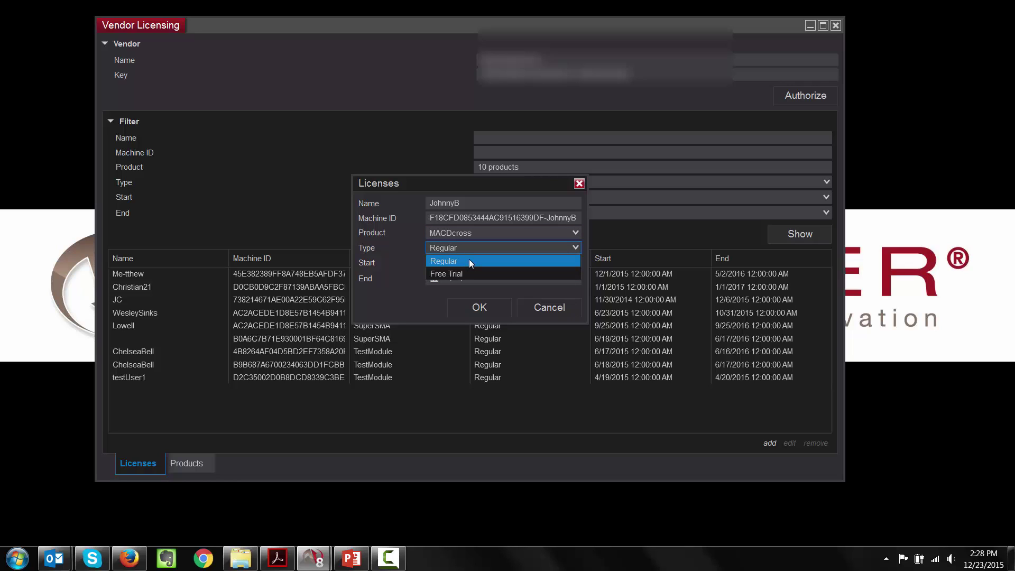
{"action": "left_click", "coordinate": [468, 261]}
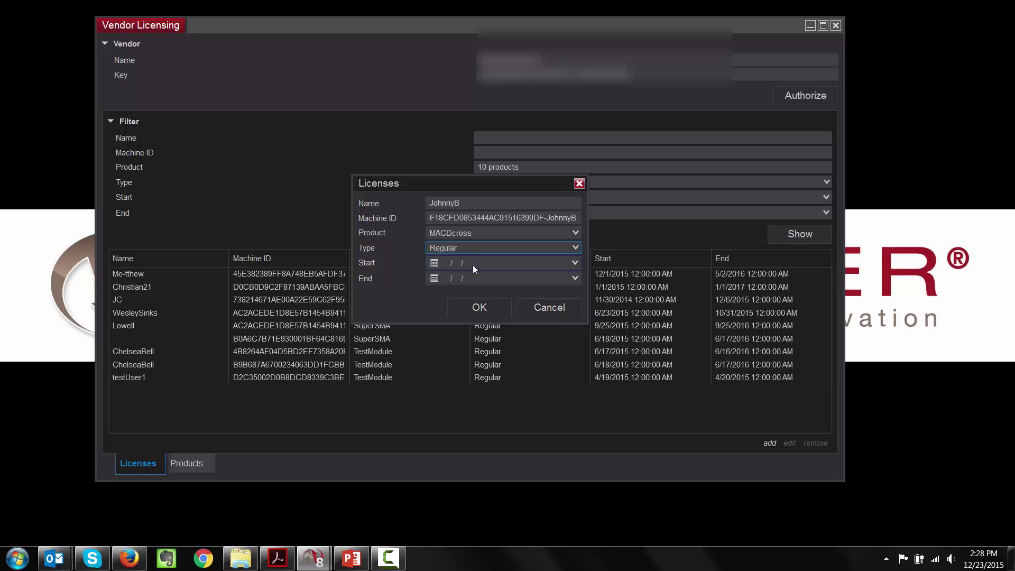
Step: Set the license dates from 12/23/2015 to 03/31/2016 and save it
{"action": "left_click", "coordinate": [574, 265]}
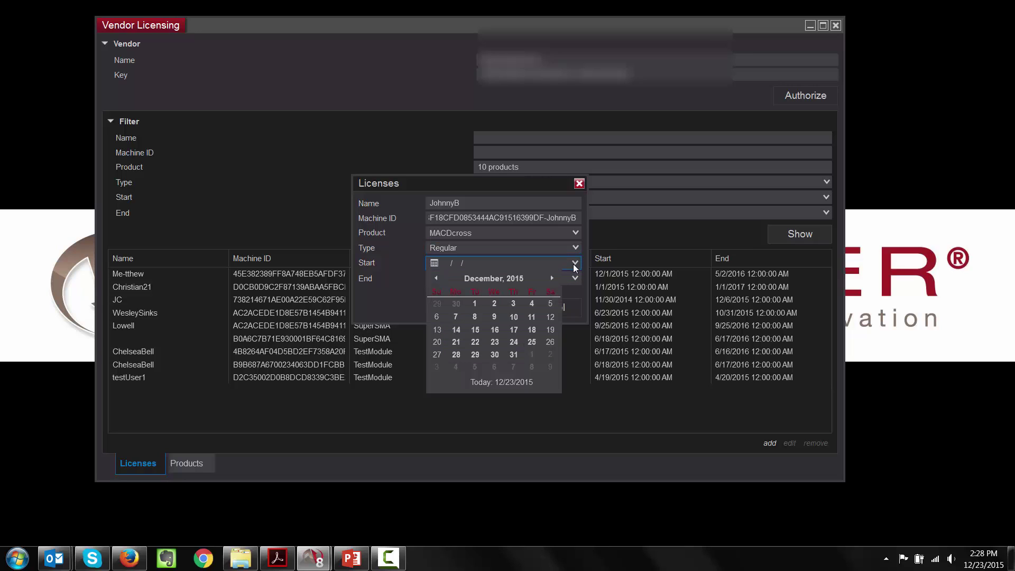
{"action": "left_click", "coordinate": [492, 383]}
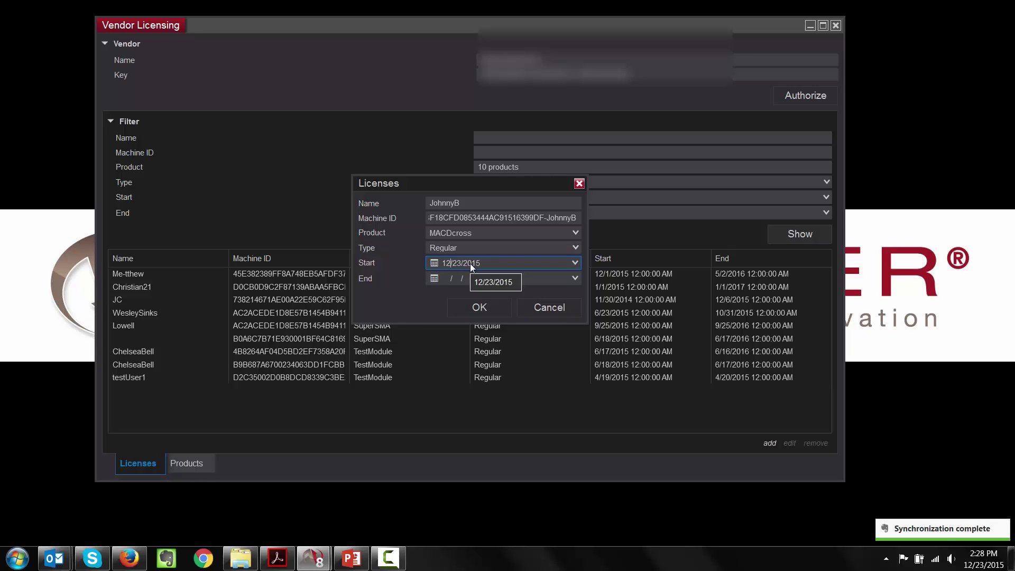
{"action": "left_click", "coordinate": [575, 278]}
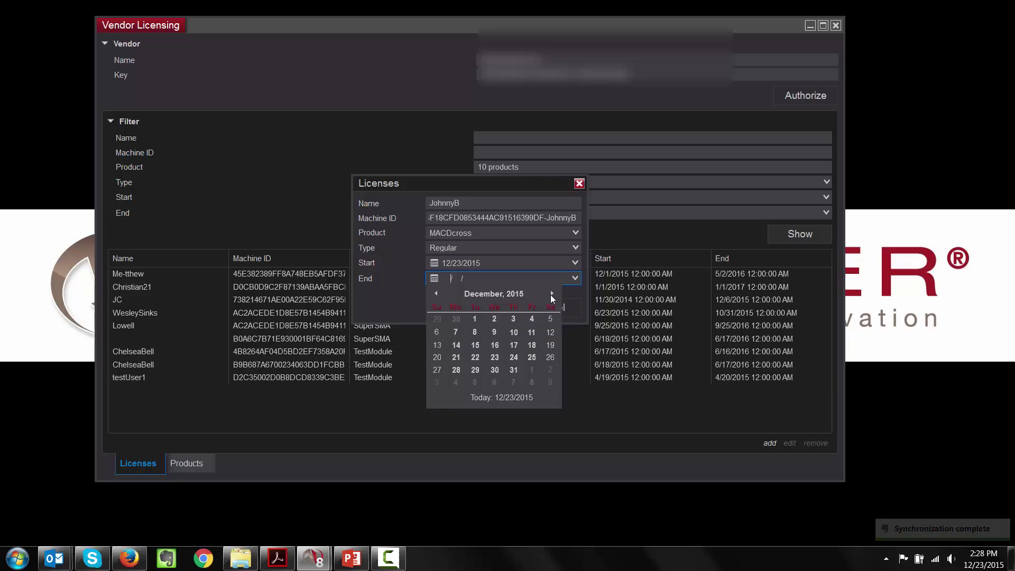
{"action": "left_click", "coordinate": [551, 293]}
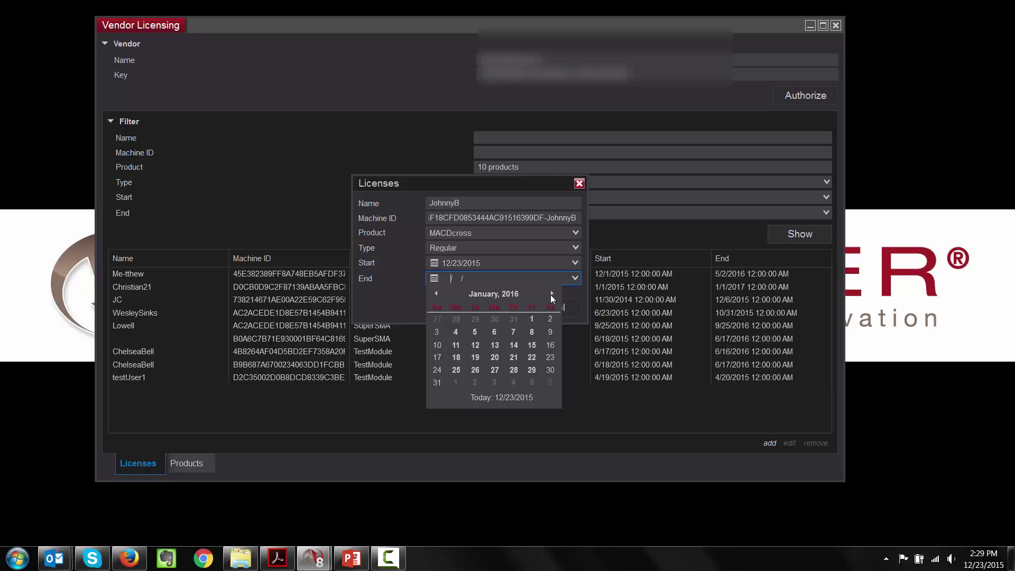
{"action": "left_click", "coordinate": [551, 293]}
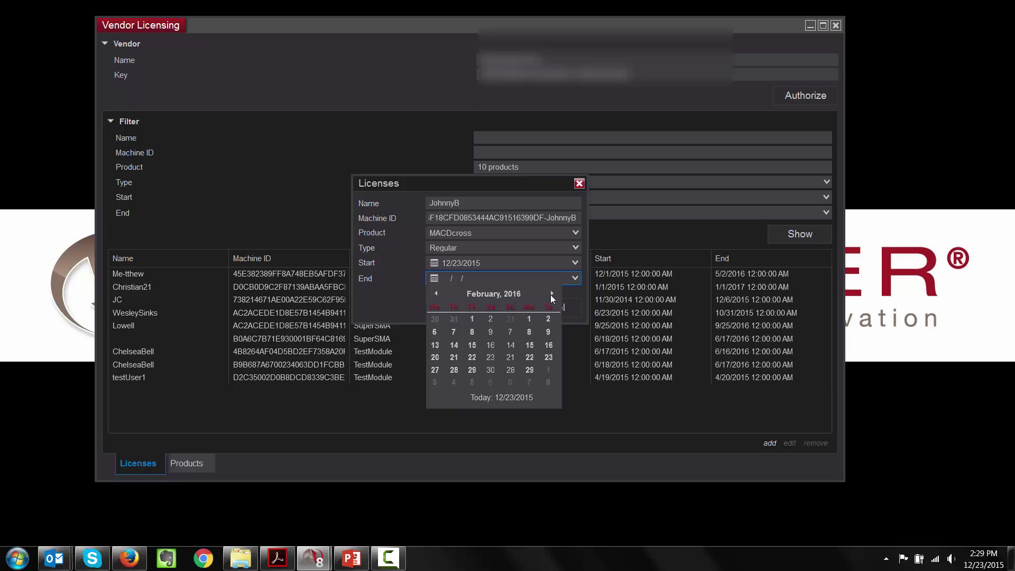
{"action": "left_click", "coordinate": [551, 294]}
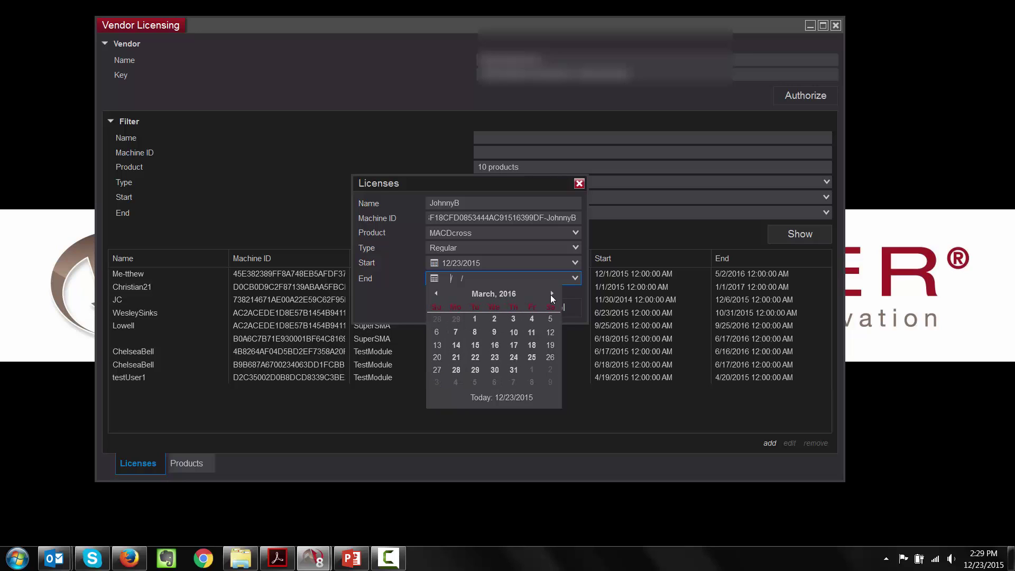
{"action": "left_click", "coordinate": [513, 370]}
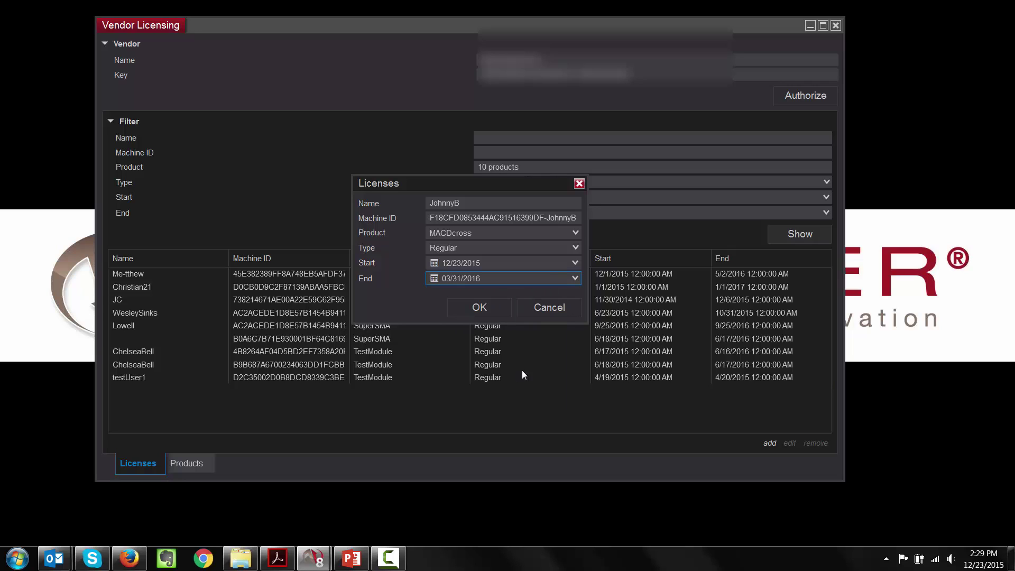
{"action": "left_click", "coordinate": [480, 310]}
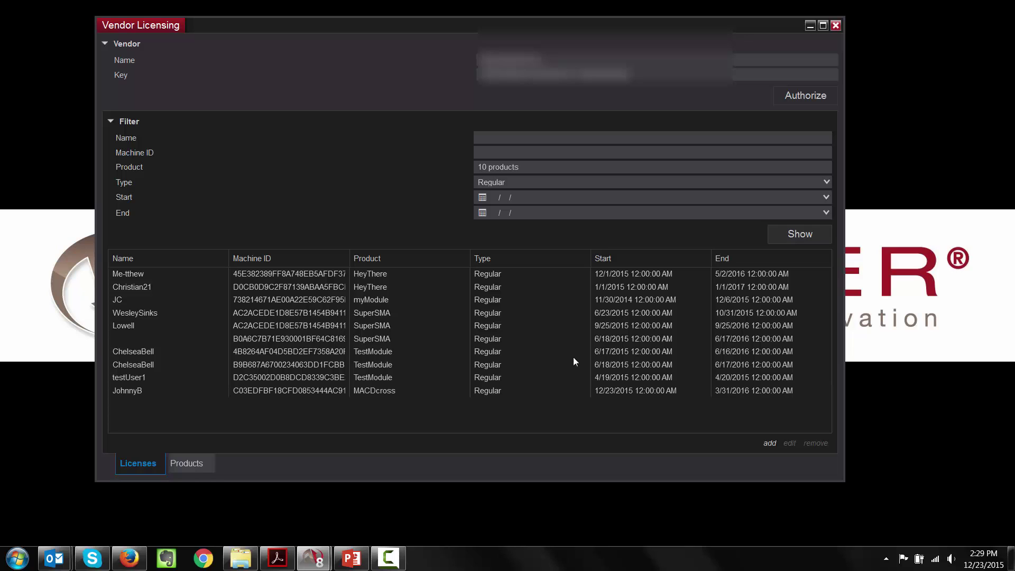
Step: Refresh the license list, open the new MACDcross license to review it, and close without changes
{"action": "left_click", "coordinate": [818, 234]}
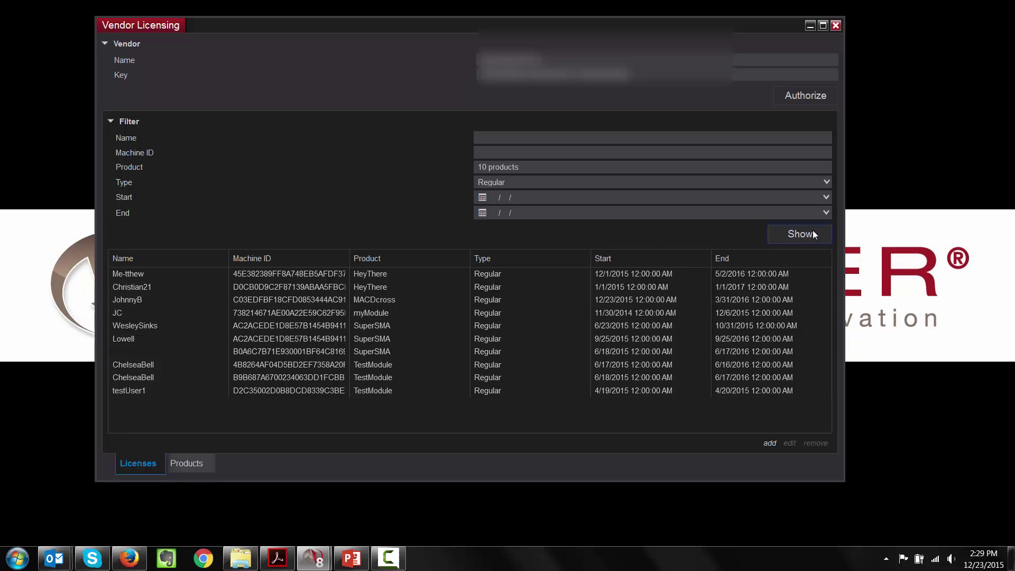
{"action": "left_click", "coordinate": [132, 301]}
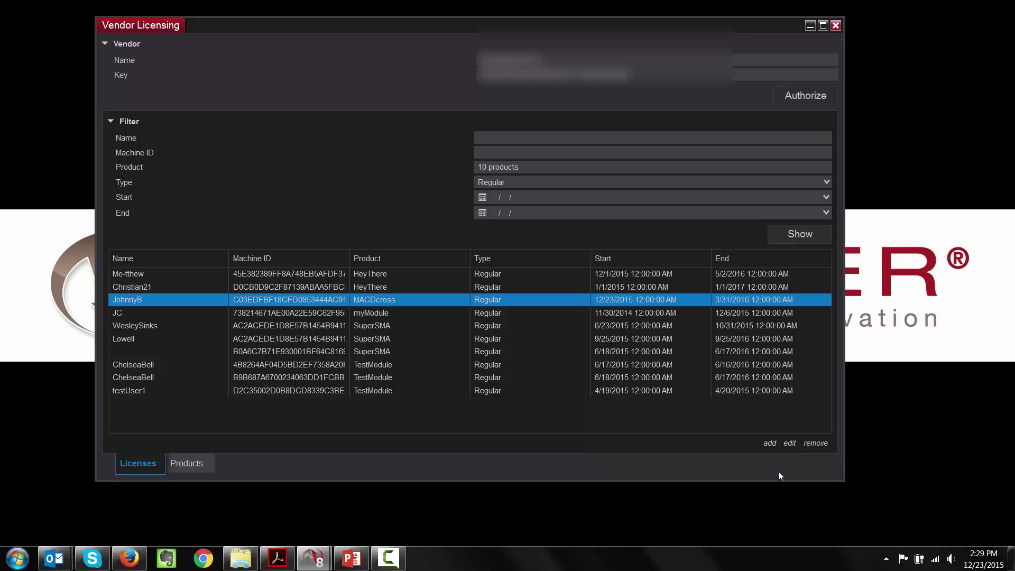
{"action": "left_click", "coordinate": [790, 446]}
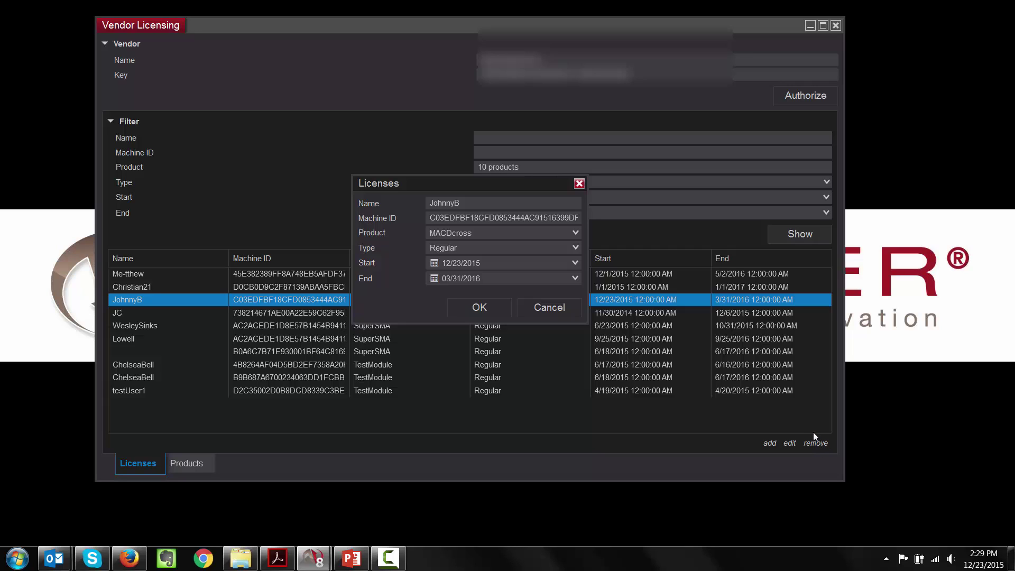
{"action": "left_click", "coordinate": [576, 183]}
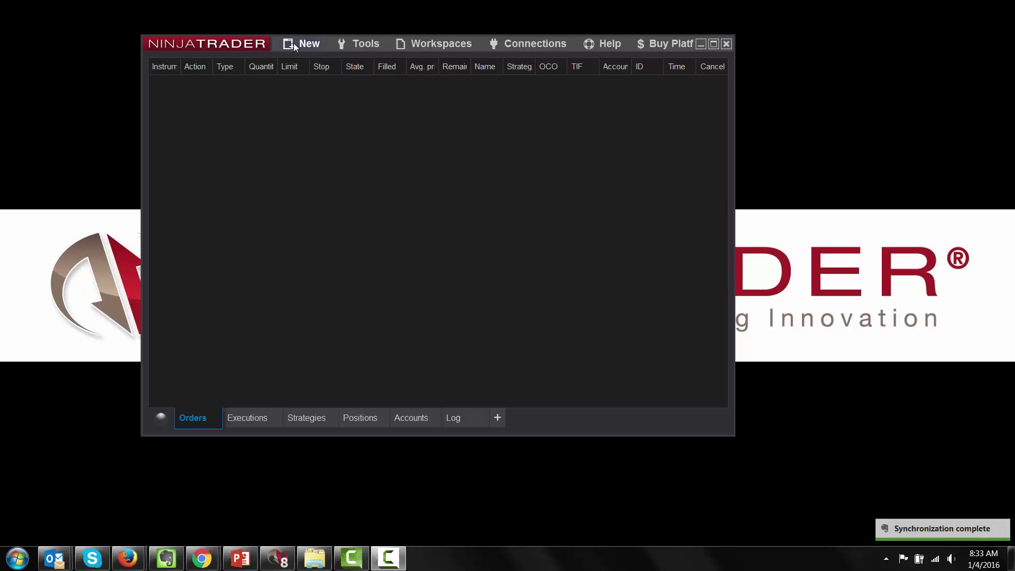
Step: Open the LicensedIndicatorDemo indicator from the Indicators folder in a new NinjaScript Editor and select its VendorLicense line
{"action": "left_click", "coordinate": [306, 46]}
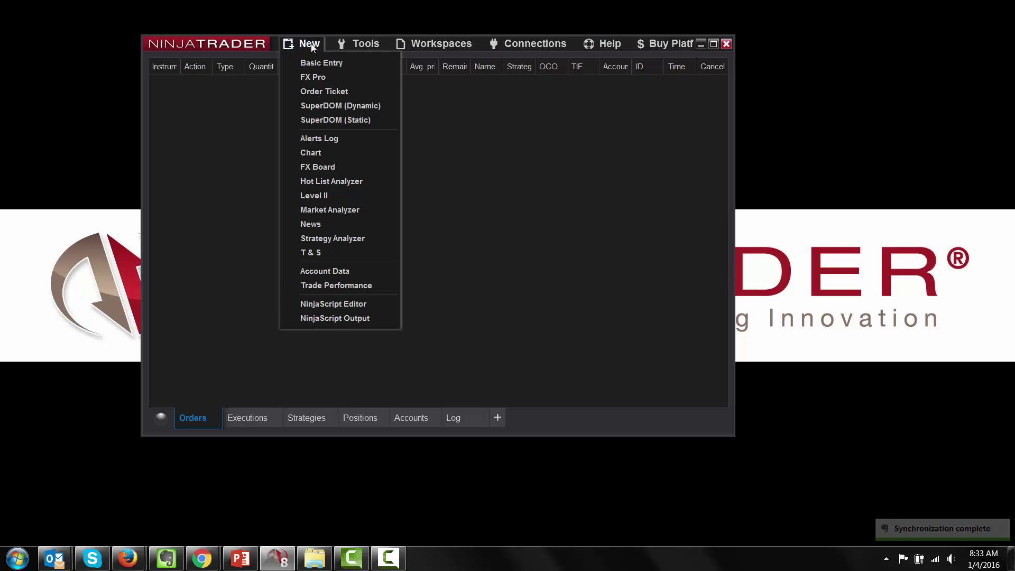
{"action": "left_click", "coordinate": [319, 305]}
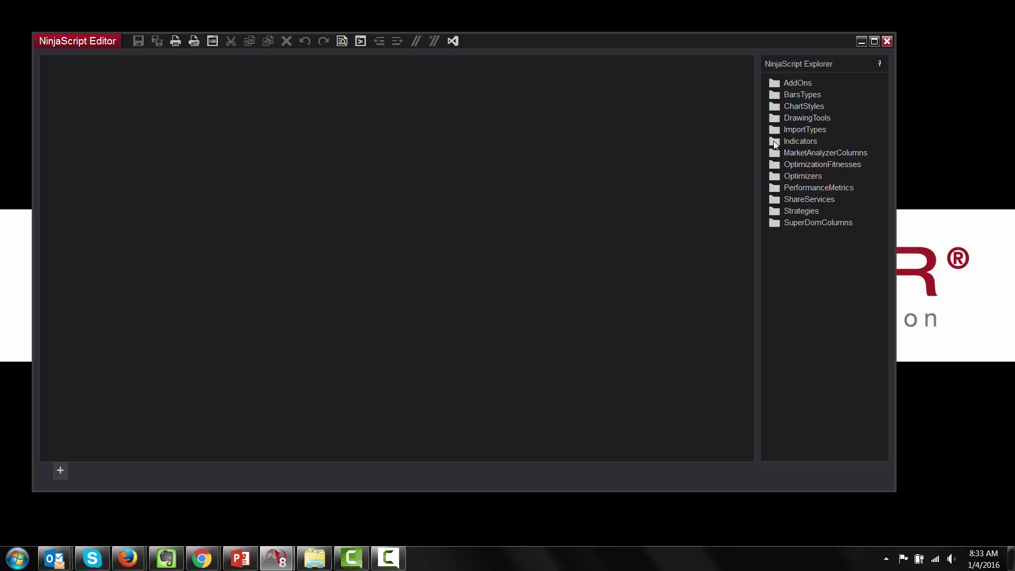
{"action": "double_click", "coordinate": [775, 144]}
{"action": "scroll", "coordinate": [791, 324], "scroll_direction": "down", "scroll_amount": 7}
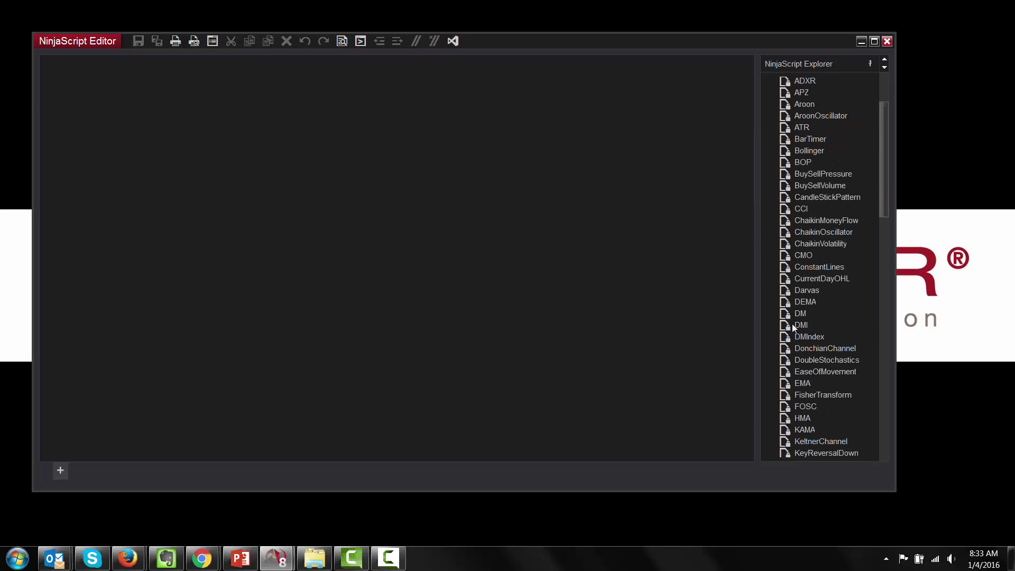
{"action": "scroll", "coordinate": [798, 307], "scroll_direction": "down", "scroll_amount": 3}
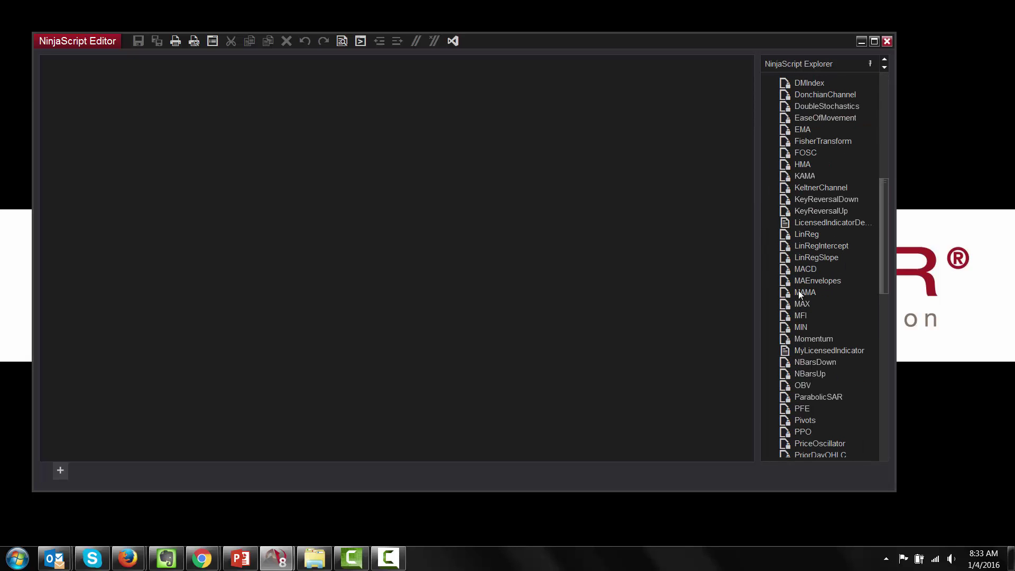
{"action": "double_click", "coordinate": [807, 222]}
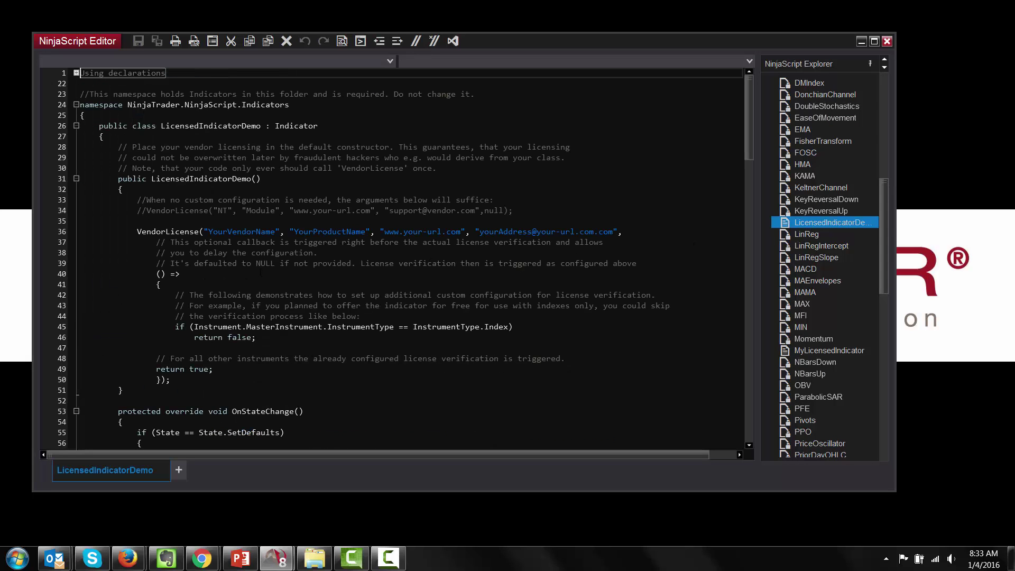
{"action": "left_click_drag", "start_coordinate": [136, 234], "coordinate": [623, 234]}
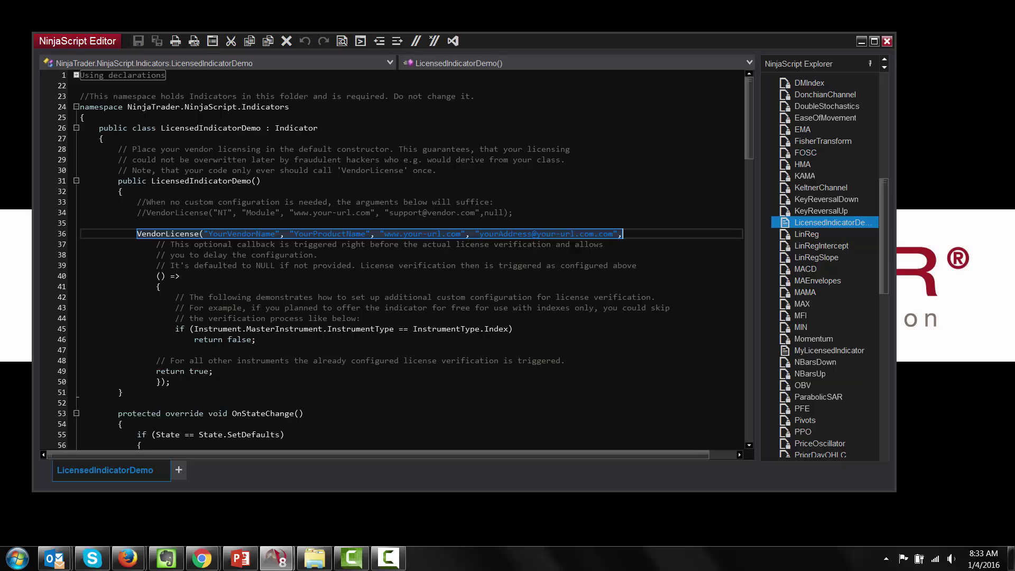
Step: Replace the VendorLicense vendor and product placeholders with NinjaTraderDemo and MACD
{"action": "left_click", "coordinate": [261, 234]}
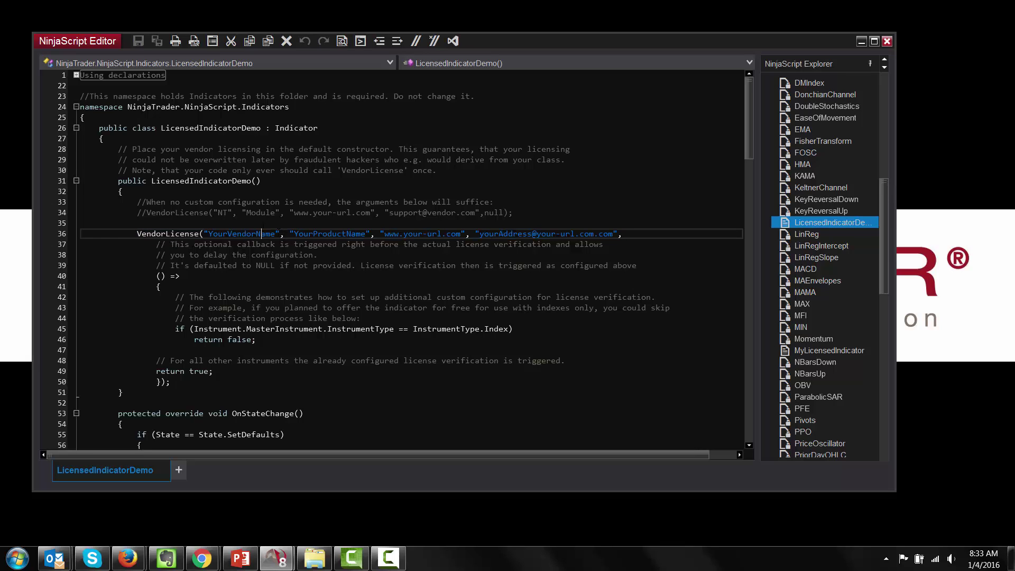
{"action": "left_click_drag", "start_coordinate": [276, 233], "coordinate": [214, 232]}
{"action": "type", "text": "NinjaTra"}
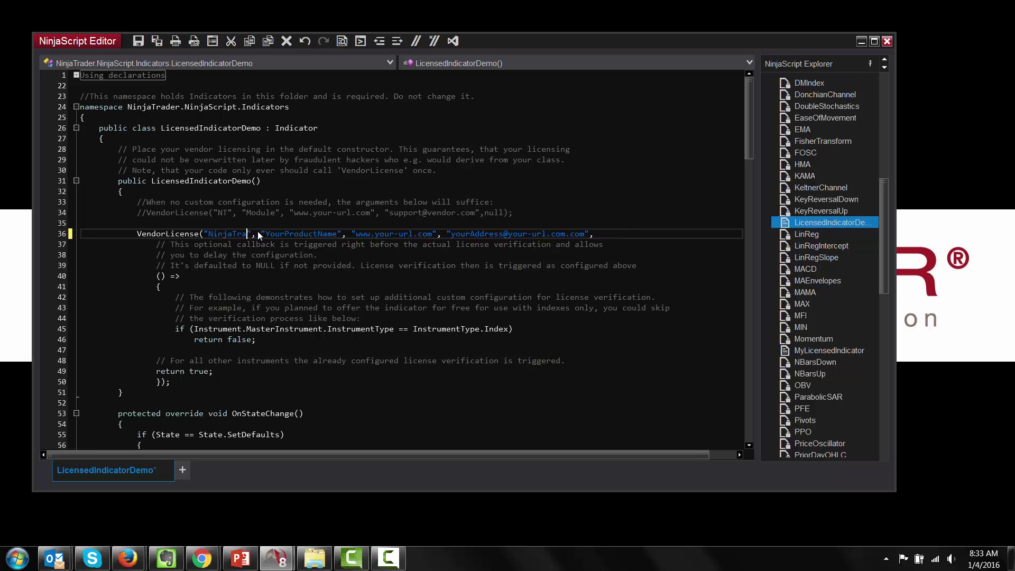
{"action": "type", "text": "derDemo"}
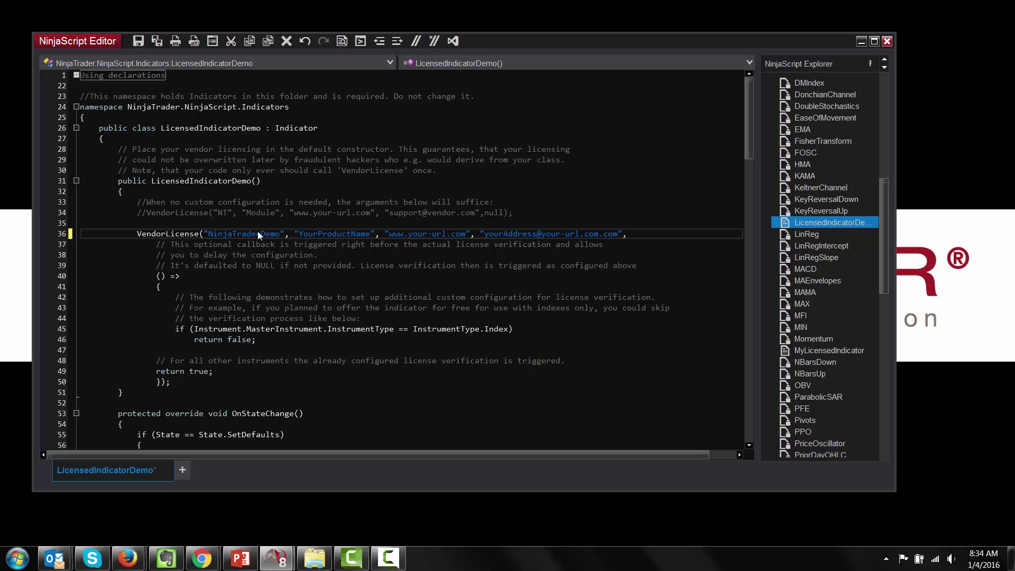
{"action": "left_click_drag", "start_coordinate": [370, 233], "coordinate": [298, 233]}
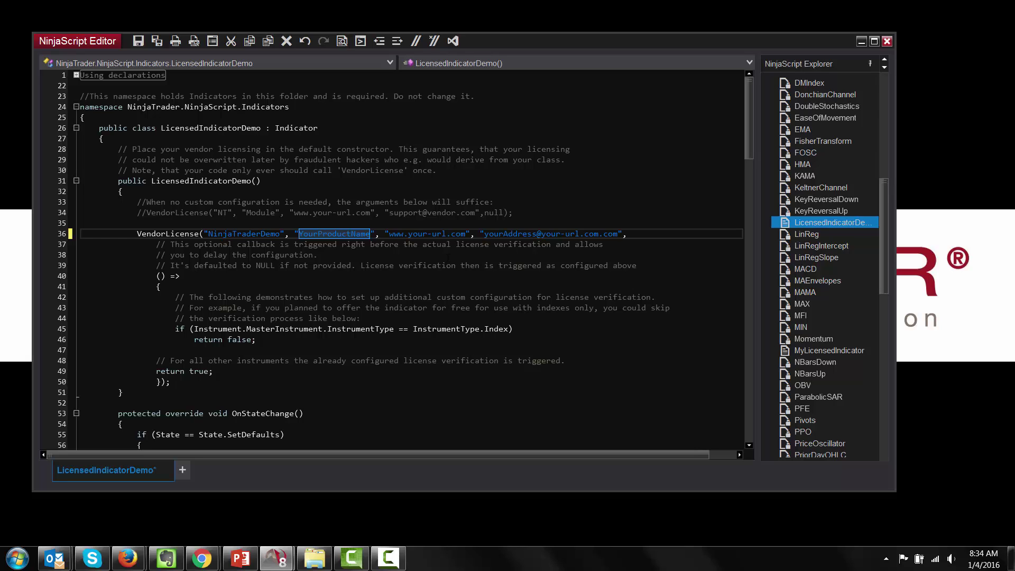
{"action": "type", "text": "MAC"}
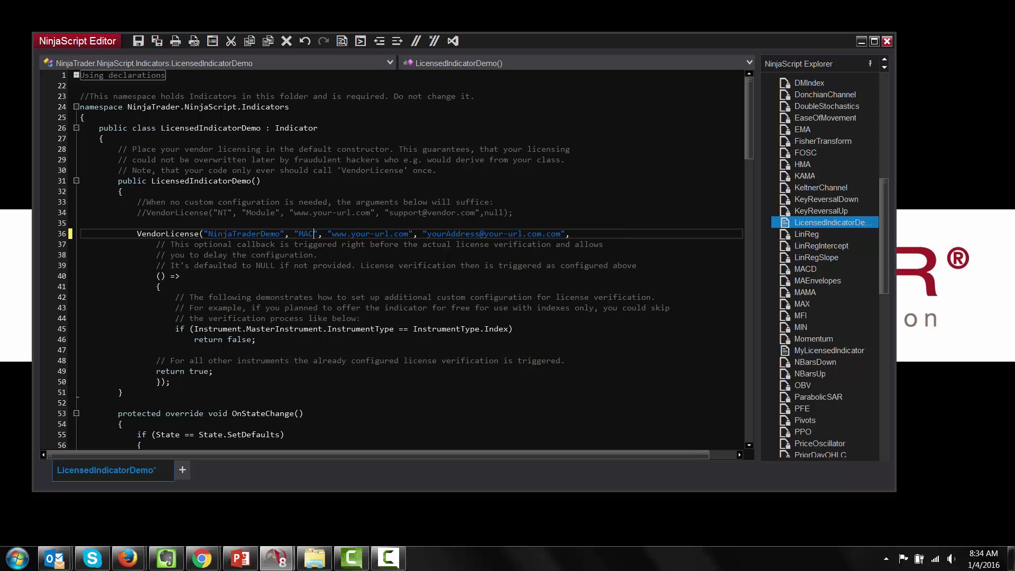
{"action": "type", "text": "D"}
{"action": "left_click_drag", "start_coordinate": [414, 234], "coordinate": [336, 234]}
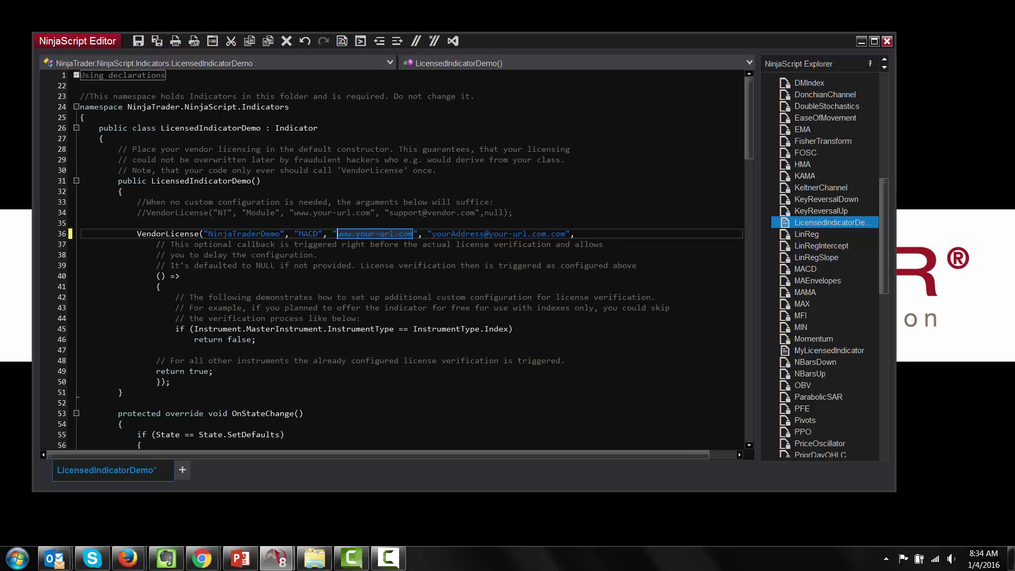
{"action": "type", "text": "www"}
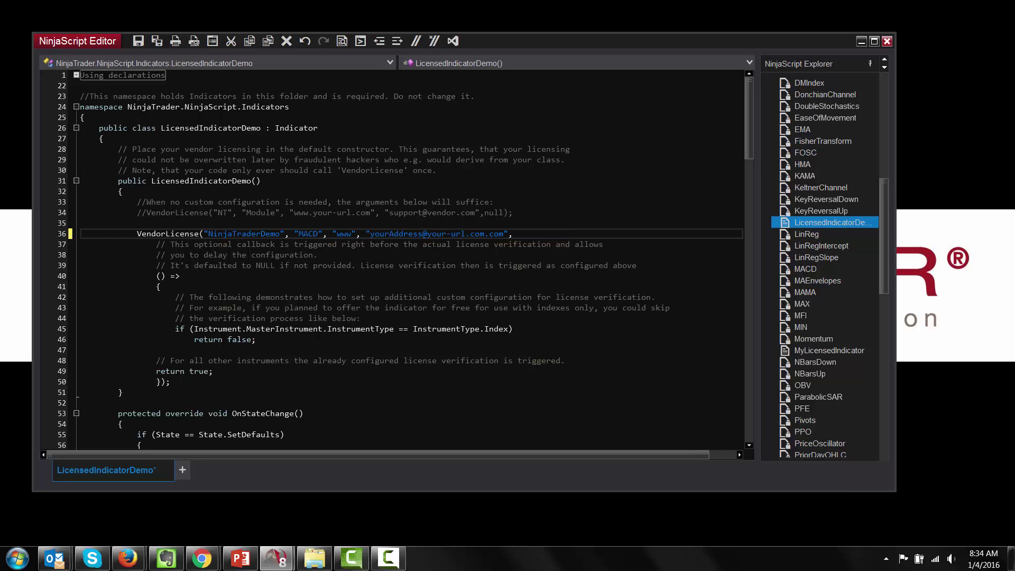
{"action": "type", "text": ".ninjatraderdemo.com"}
{"action": "left_click_drag", "start_coordinate": [600, 233], "coordinate": [466, 233]}
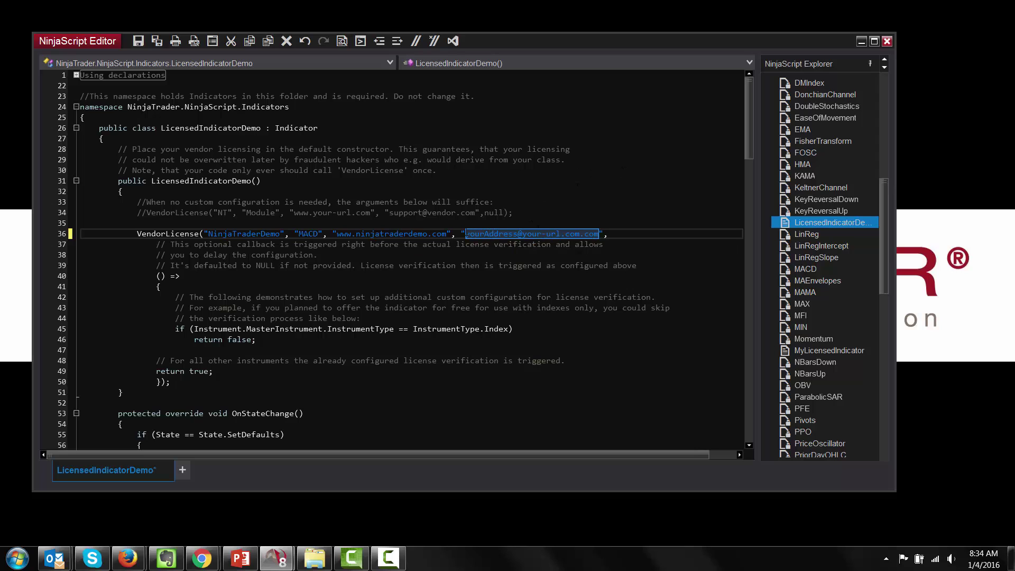
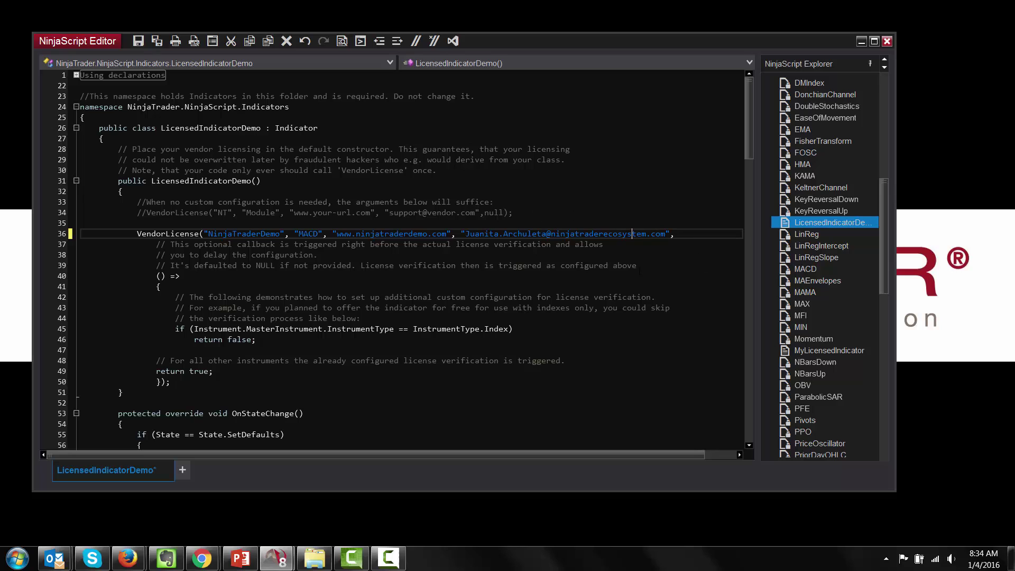